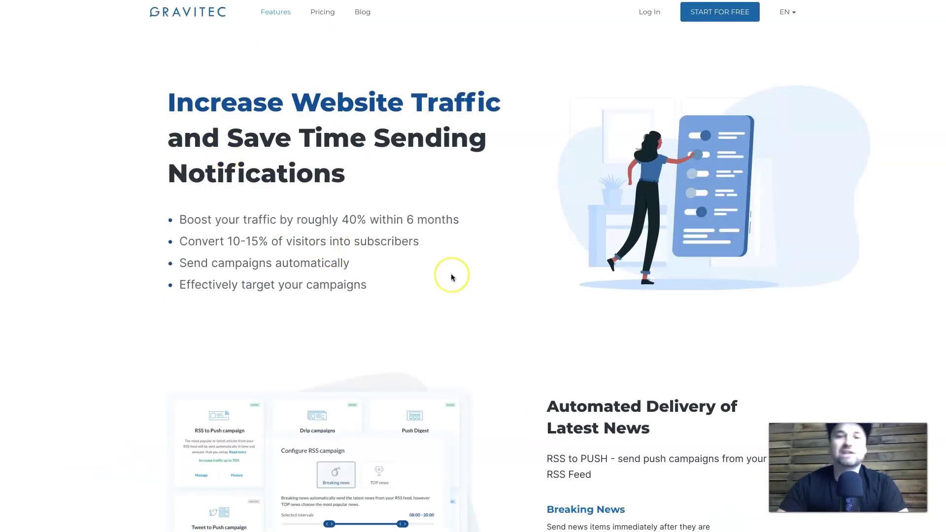
# Read the Automated Delivery of Latest News section on the Gravitec features page, including Breaking News and Top News
pyautogui.scroll(-3, 451, 276)
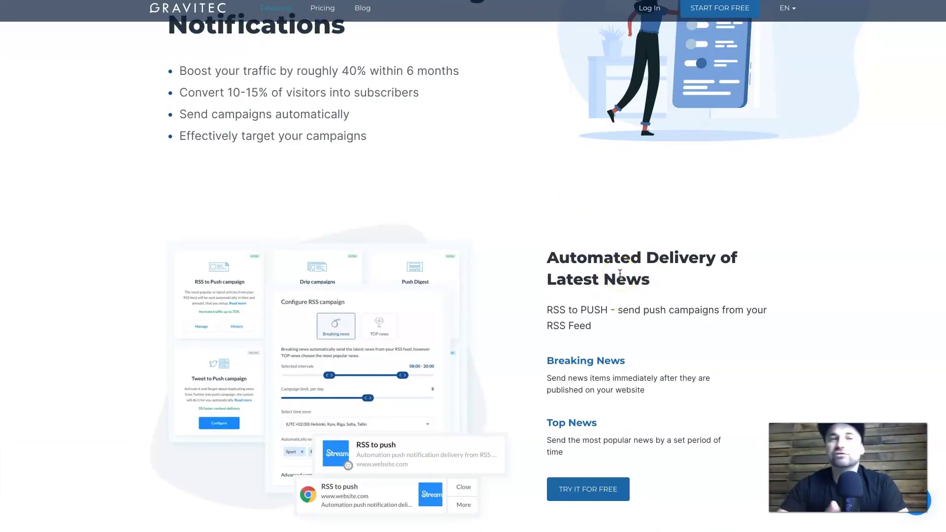
pyautogui.scroll(-1, 667, 309)
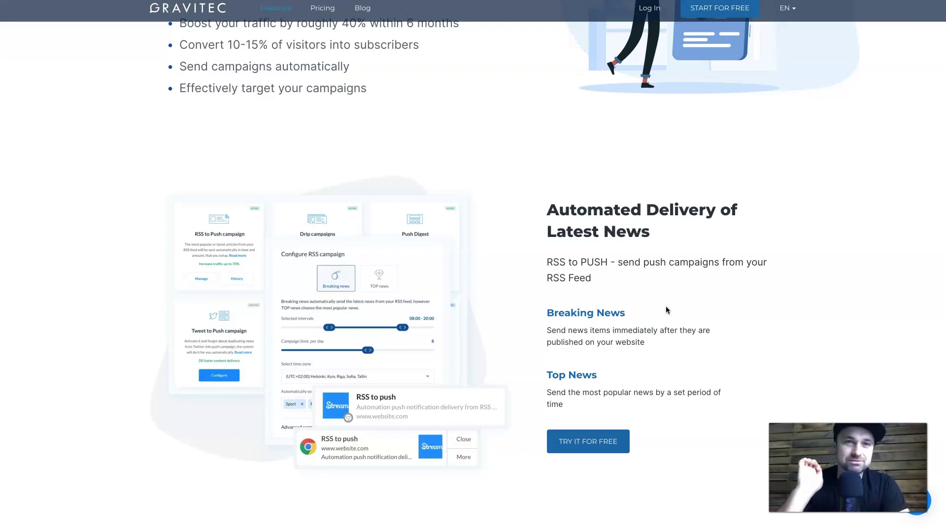
pyautogui.scroll(-1, 586, 379)
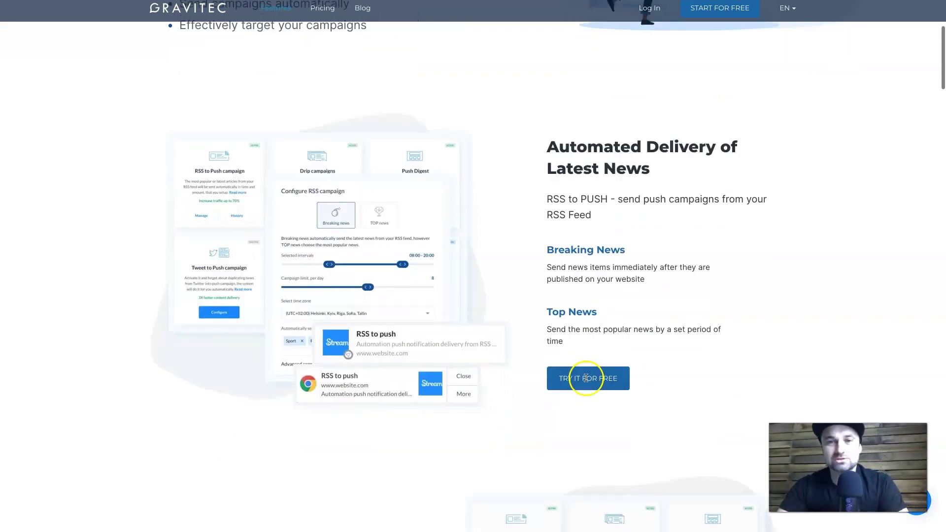
pyautogui.moveTo(541, 250); pyautogui.dragTo(639, 260)
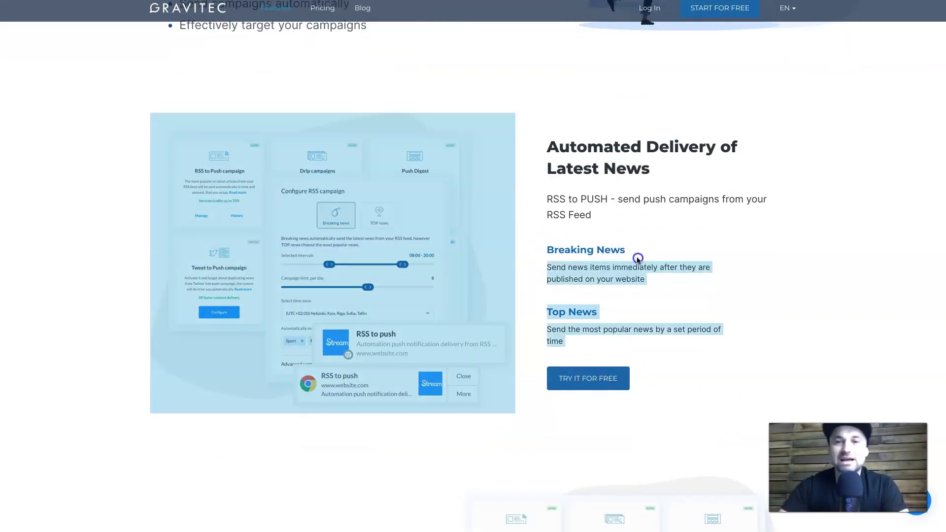
pyautogui.click(638, 265)
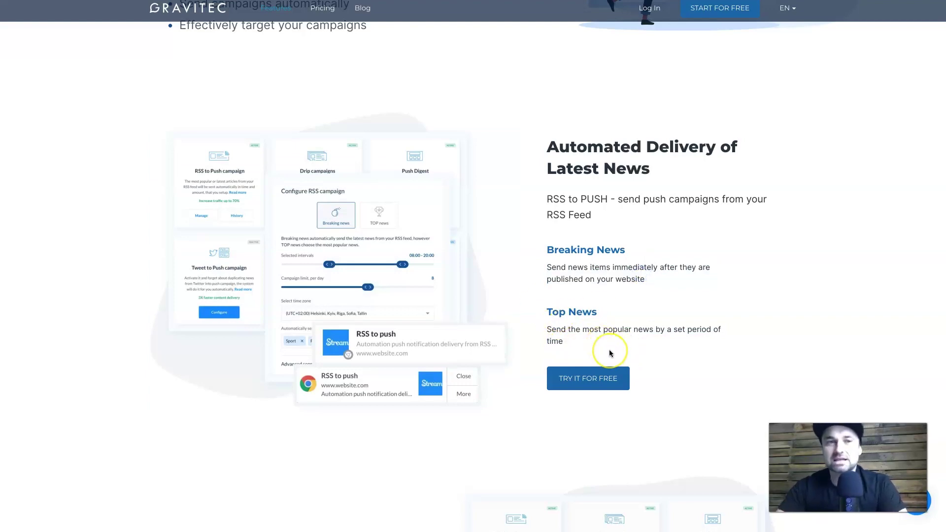
pyautogui.scroll(-2, 610, 352)
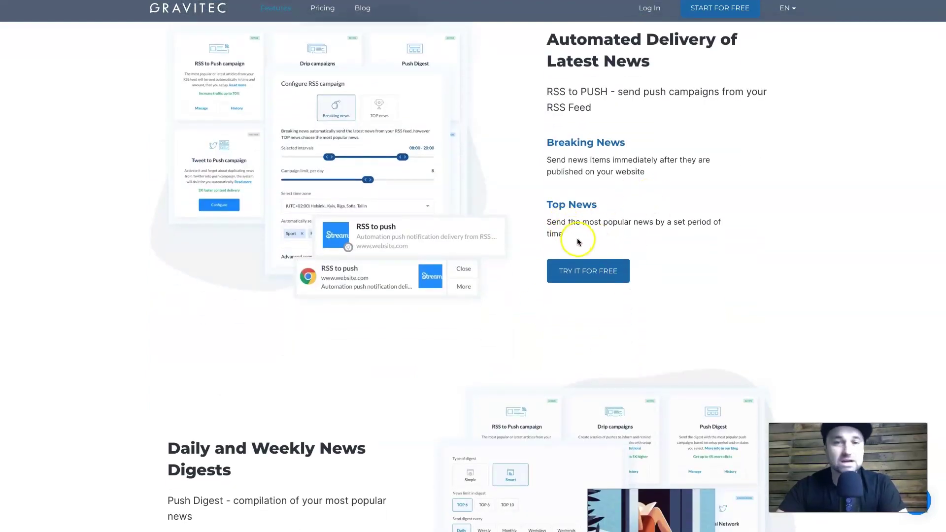
# Examine the features page sections on news digests, drip campaigns, targeted campaigns, the permission prompt and The Bell
pyautogui.scroll(-6, 566, 231)
pyautogui.click(511, 119)
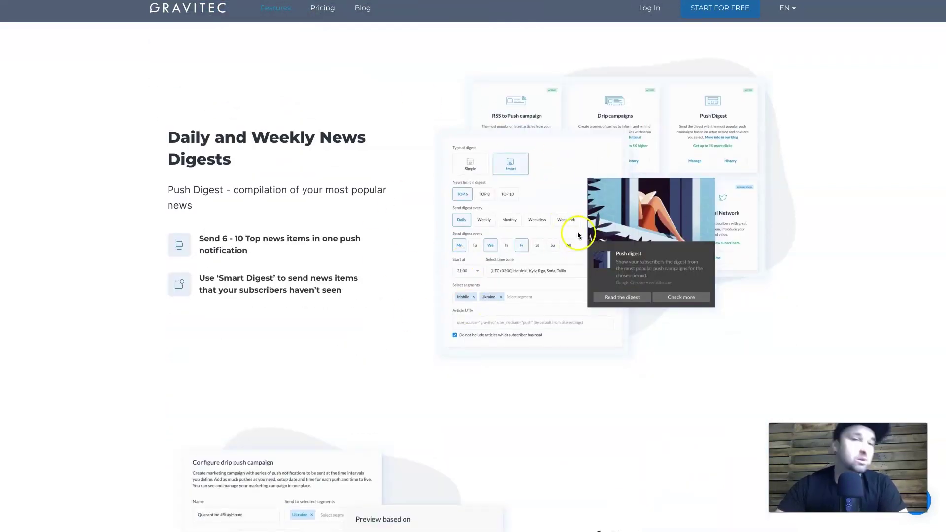
pyautogui.scroll(-1, 673, 208)
pyautogui.scroll(-6, 673, 208)
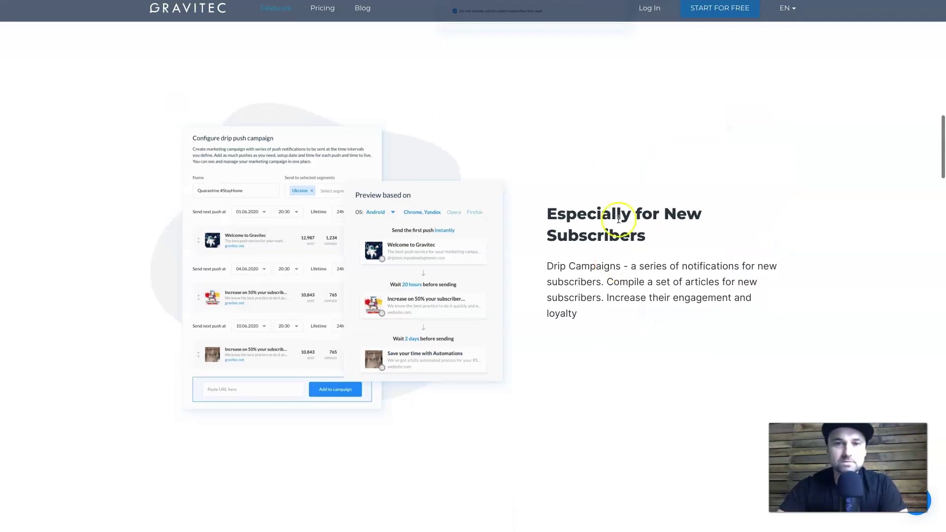
pyautogui.scroll(-1, 657, 261)
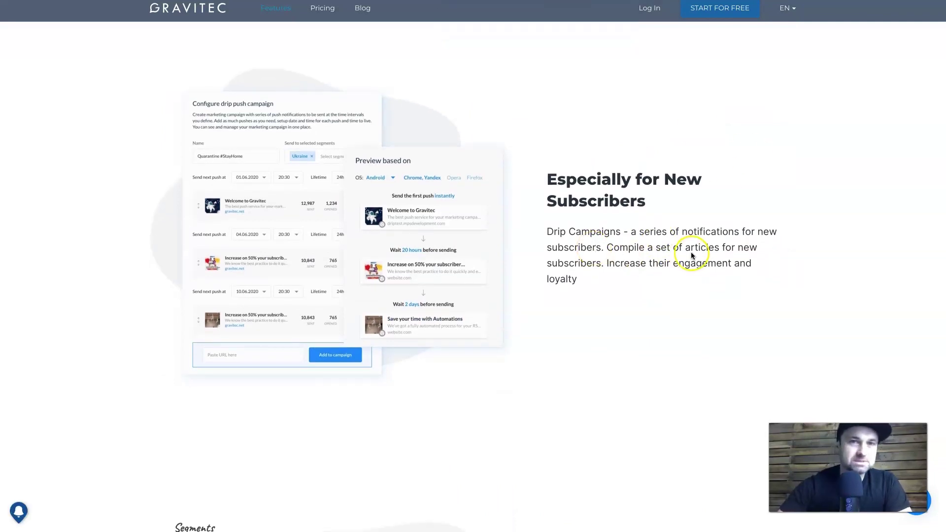
pyautogui.scroll(-8, 692, 255)
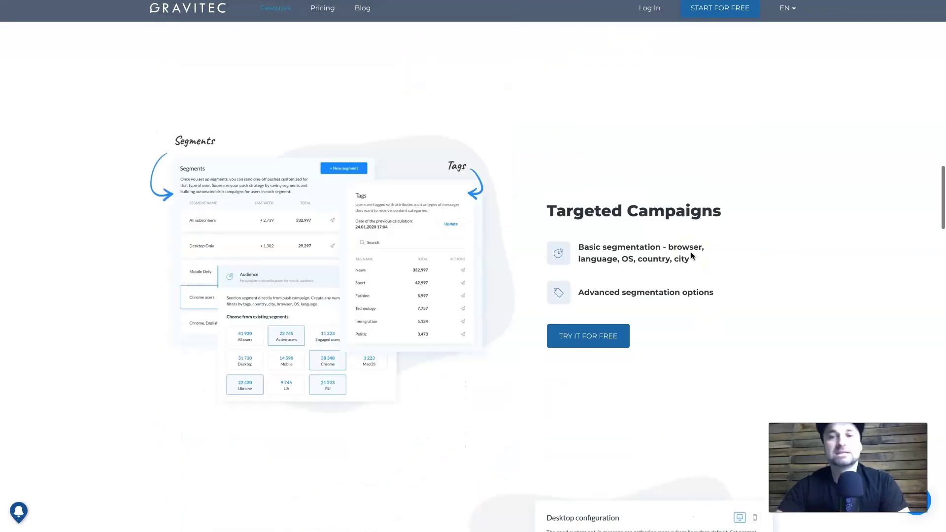
pyautogui.scroll(-8, 494, 355)
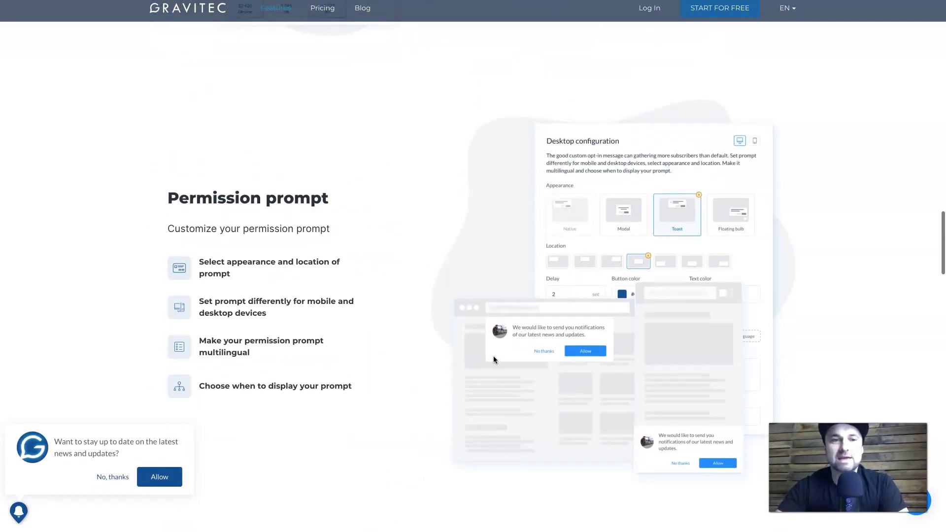
pyautogui.scroll(-10, 359, 343)
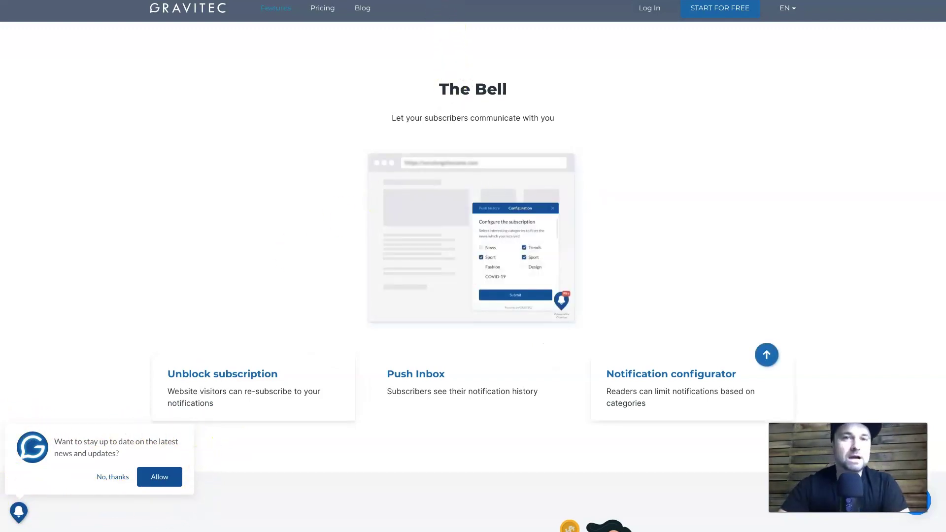
# Open the pricing page and compare the Free and Business plans, trying the Business subscriber slider
pyautogui.click(323, 8)
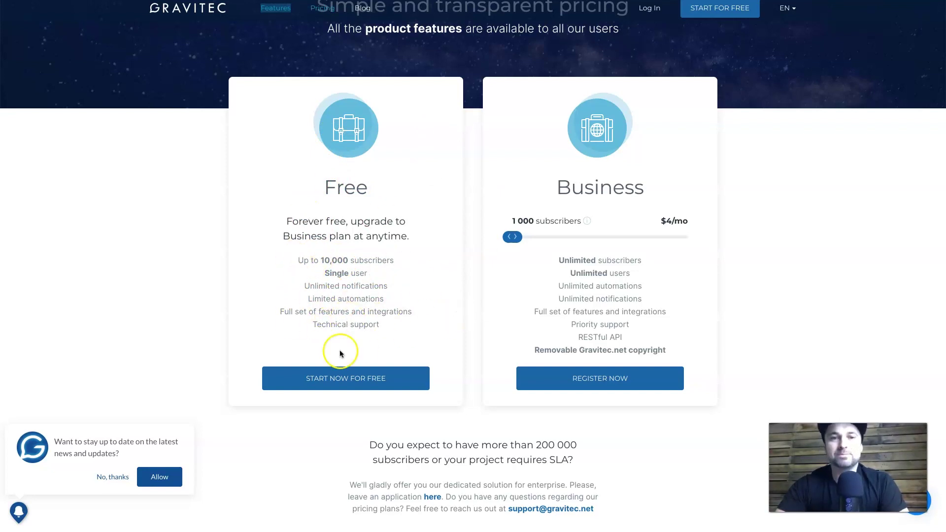
pyautogui.moveTo(534, 351); pyautogui.dragTo(676, 351)
pyautogui.click(677, 352)
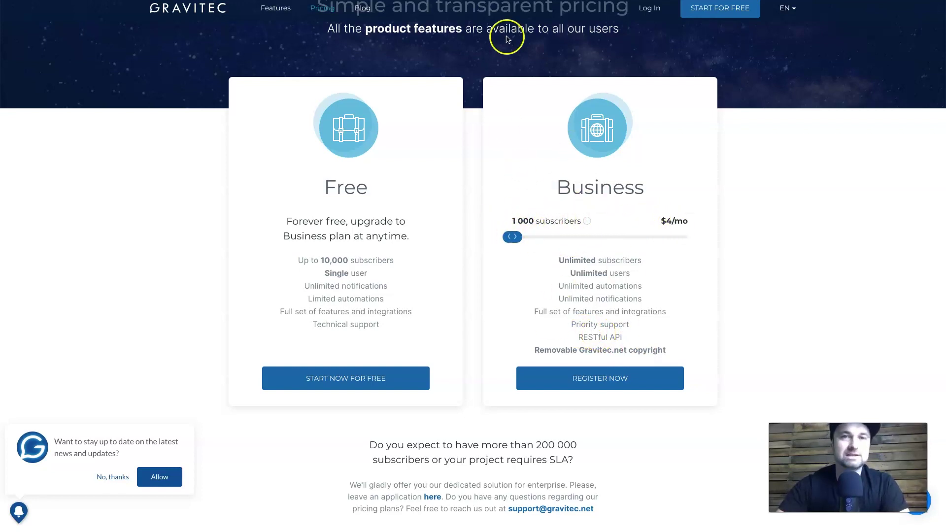
pyautogui.moveTo(512, 244); pyautogui.dragTo(534, 240)
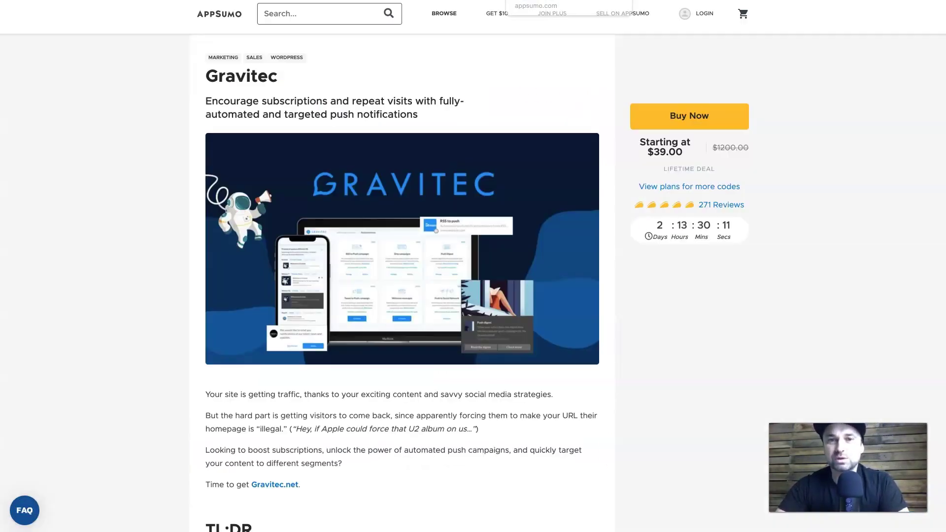
# Examine the reviews and plan tiers on AppSumo's Gravitec deal page, and choose 5 Codes for the Multiple plan
pyautogui.scroll(-20, 428, 311)
pyautogui.scroll(-20, 428, 312)
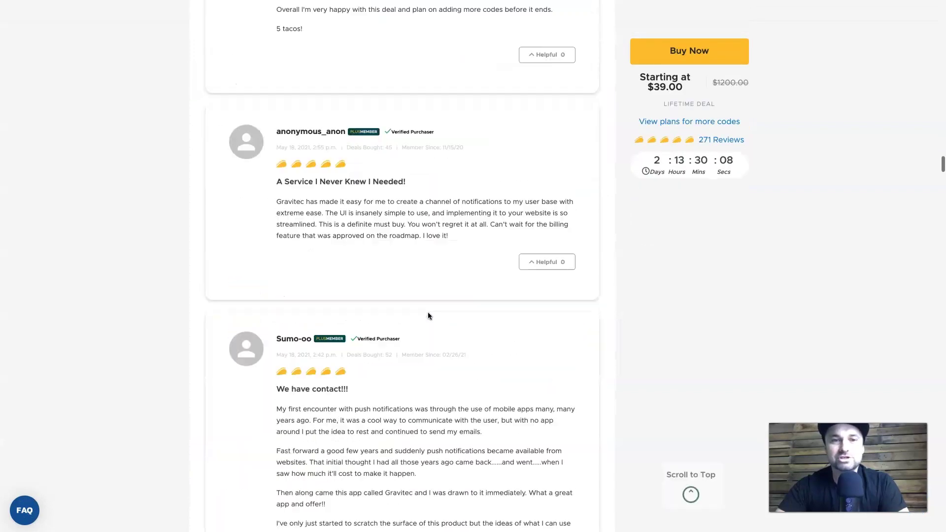
pyautogui.scroll(20, 427, 312)
pyautogui.scroll(2, 427, 313)
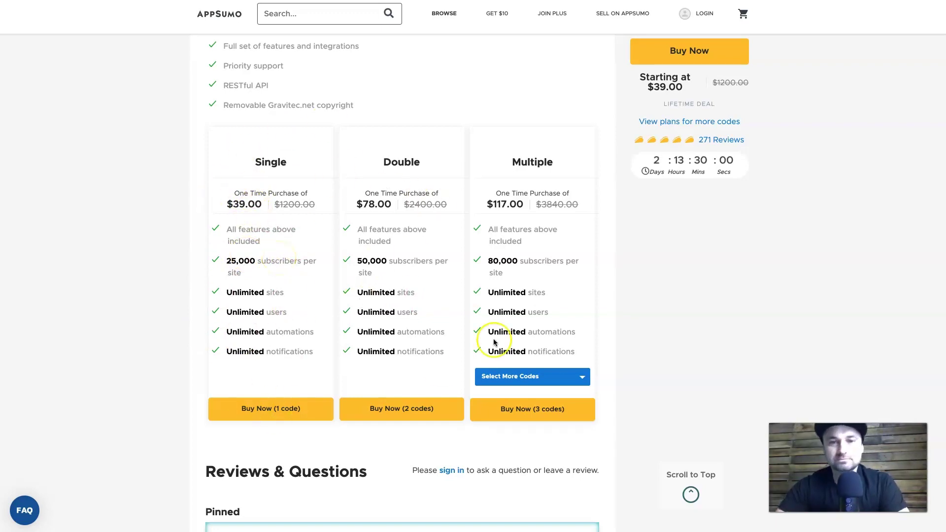
pyautogui.click(538, 379)
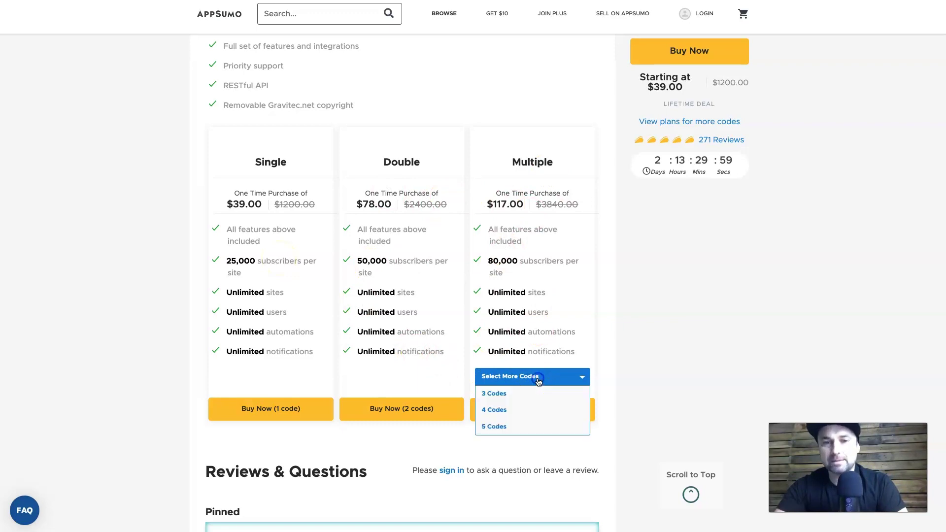
pyautogui.click(533, 427)
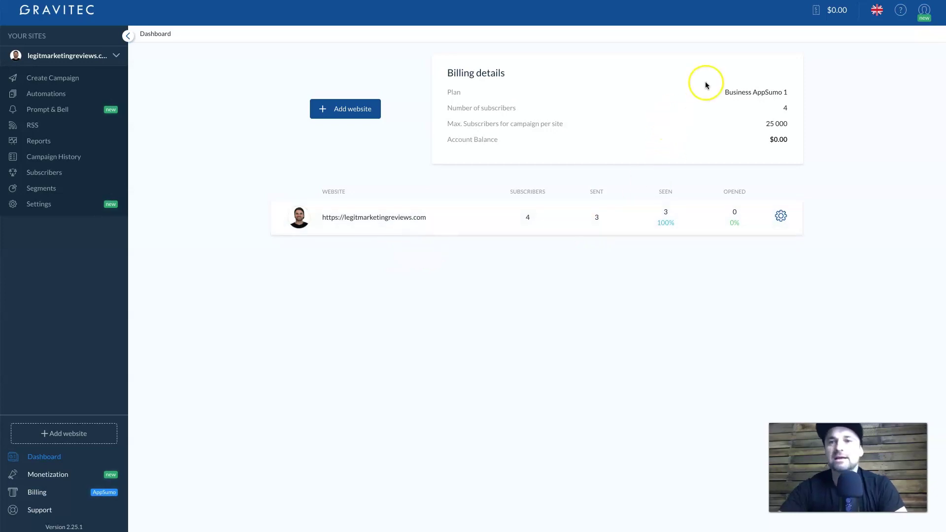
# Check the plan under Billing details on the Gravitec dashboard and open the form for adding a website
pyautogui.moveTo(725, 93); pyautogui.dragTo(790, 94)
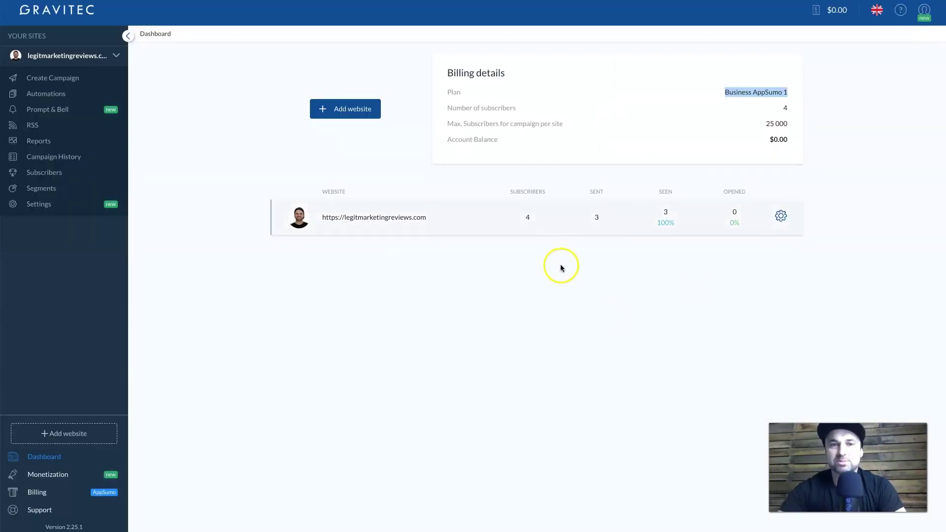
pyautogui.click(560, 264)
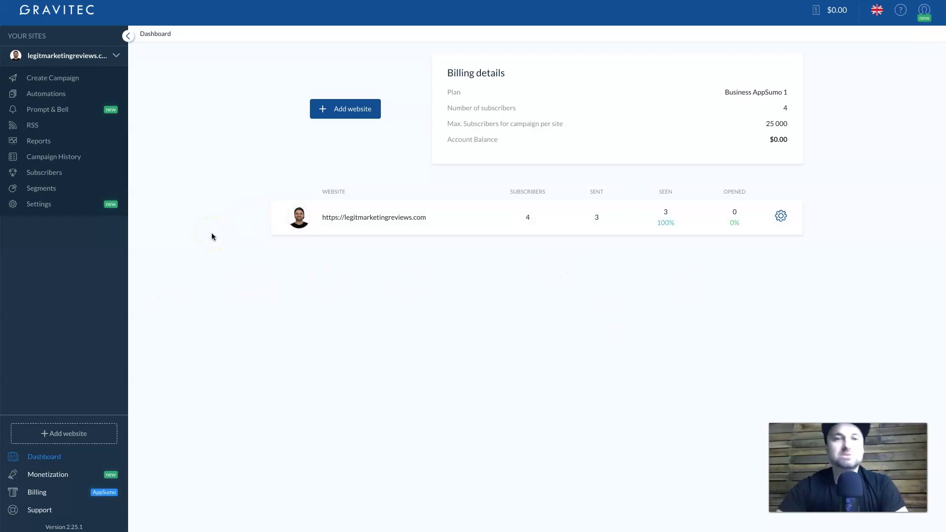
pyautogui.click(349, 121)
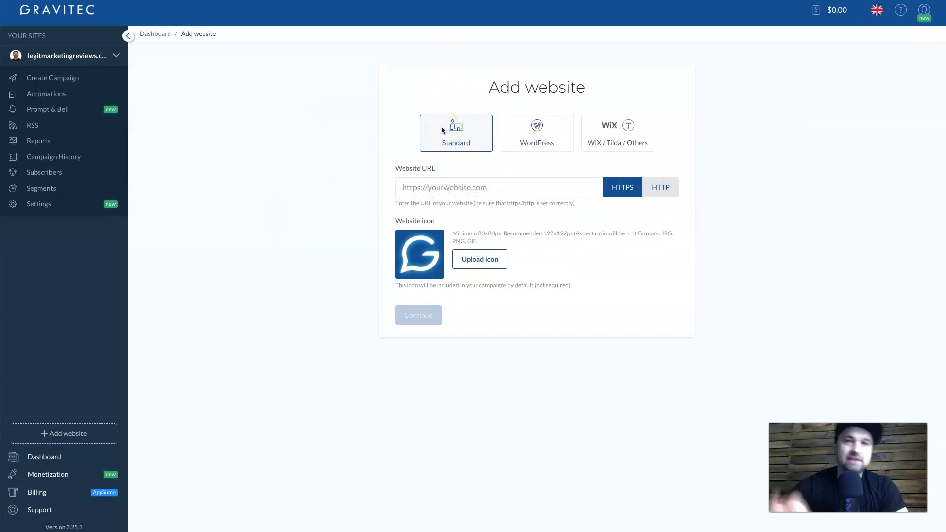
# Compare the WordPress and WIX / Tilda / Others platform options for the website, and return to Standard
pyautogui.click(539, 128)
pyautogui.click(499, 180)
pyautogui.click(611, 137)
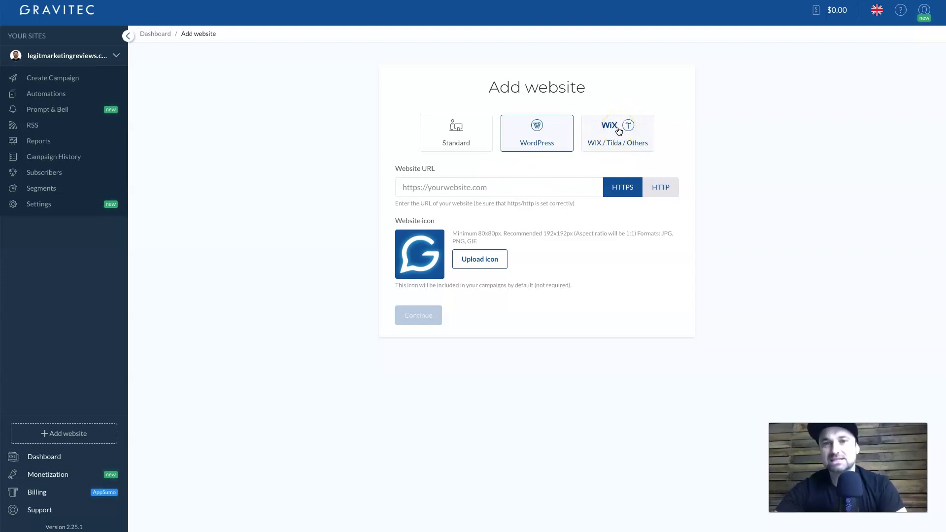
pyautogui.click(471, 137)
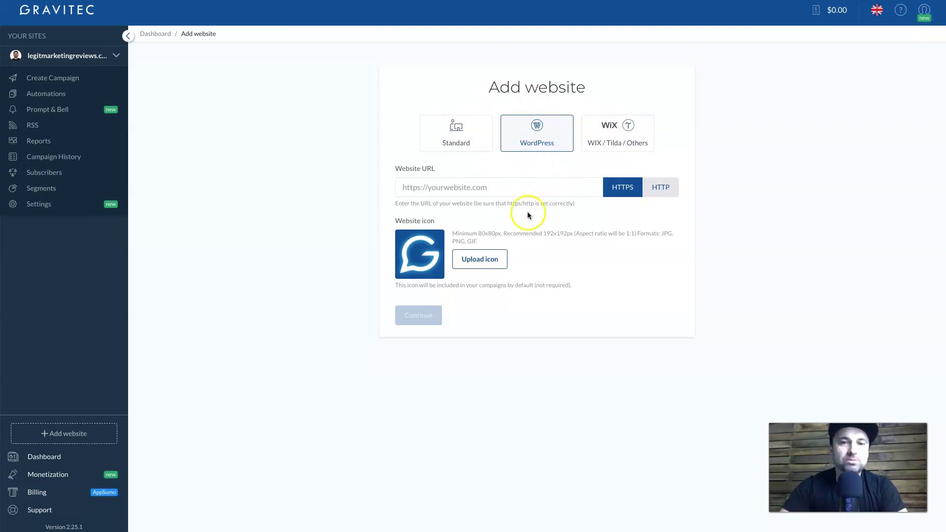
pyautogui.click(448, 127)
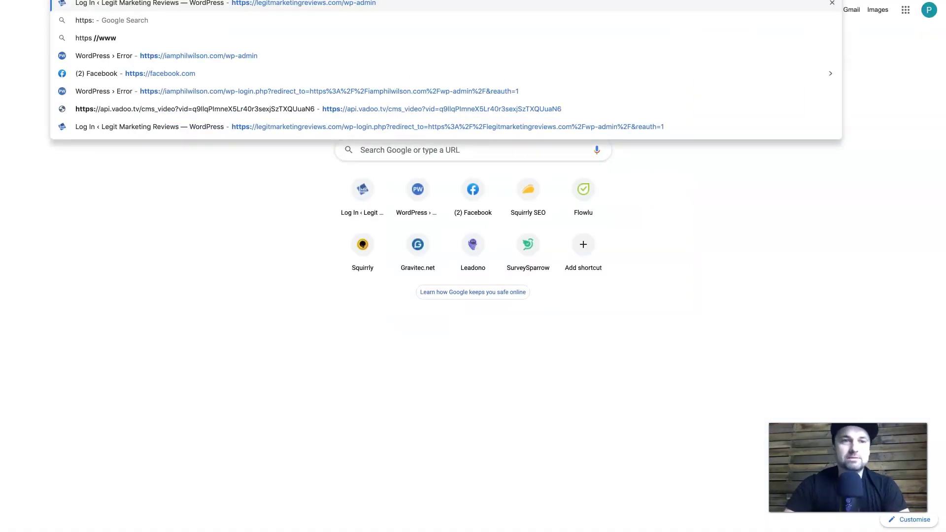
# Open the legitmarketingreviews.com home page in the browser and subscribe to its push notifications
pyautogui.press('Right')
pyautogui.press('BackSpace')
pyautogui.press('BackSpace')
pyautogui.press('BackSpace')
pyautogui.press('BackSpace')
pyautogui.press('BackSpace')
pyautogui.press('BackSpace')
pyautogui.press('BackSpace')
pyautogui.press('BackSpace')
pyautogui.press('Return')
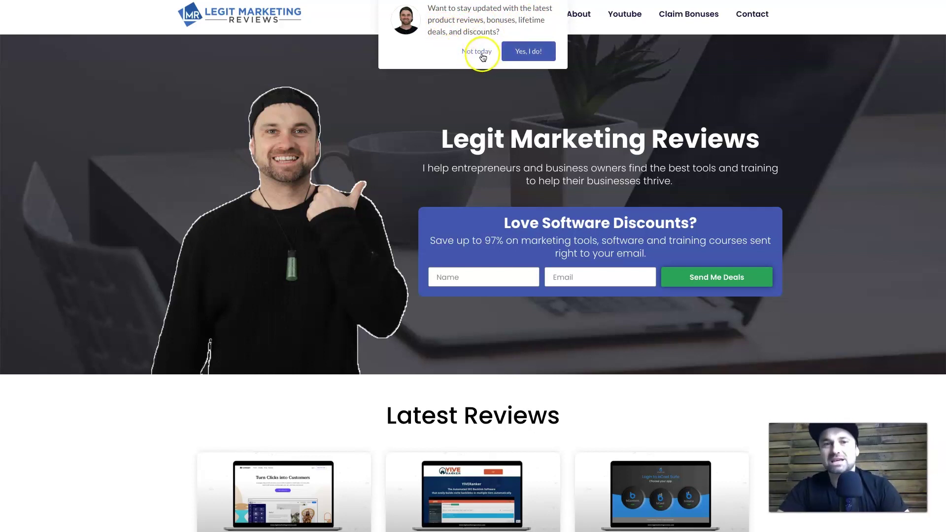
pyautogui.click(530, 54)
pyautogui.click(191, 48)
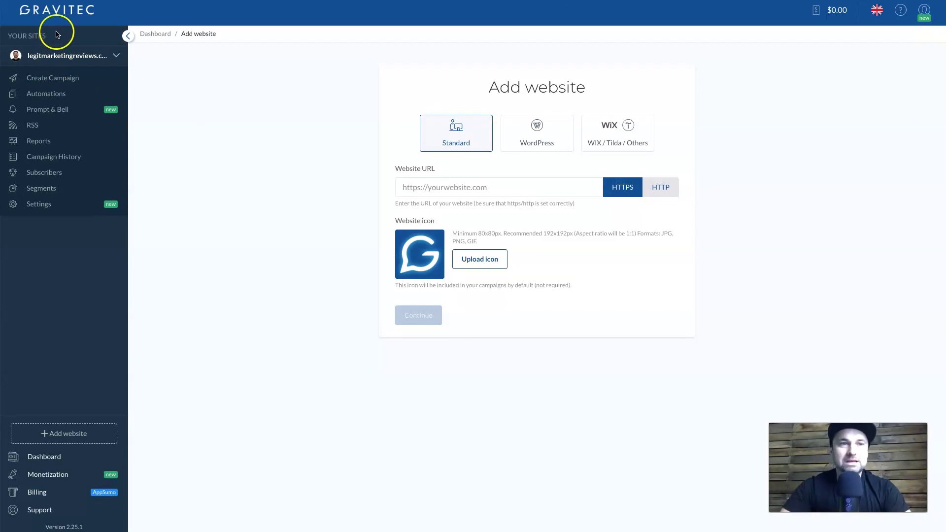
# Return to the Gravitec dashboard and reload it to refresh the subscriber figures
pyautogui.click(58, 10)
pyautogui.rightClick(515, 278)
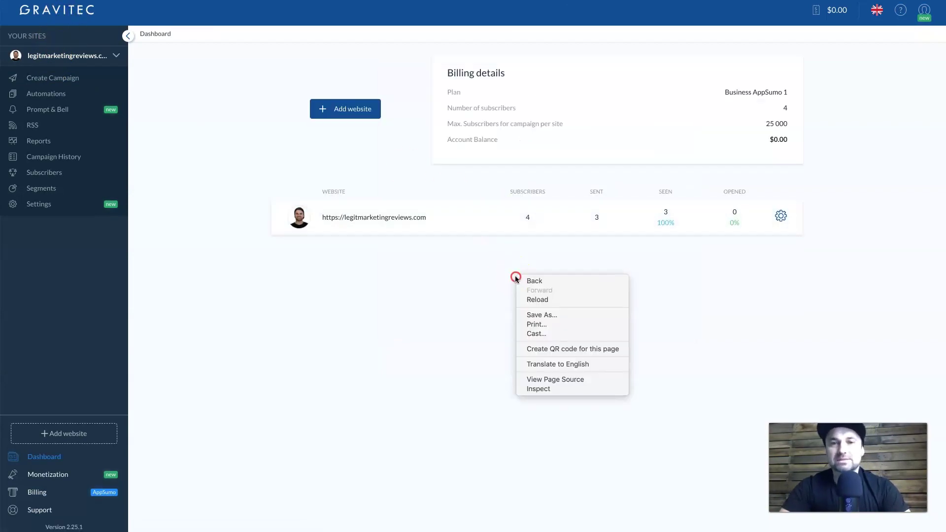
pyautogui.click(535, 299)
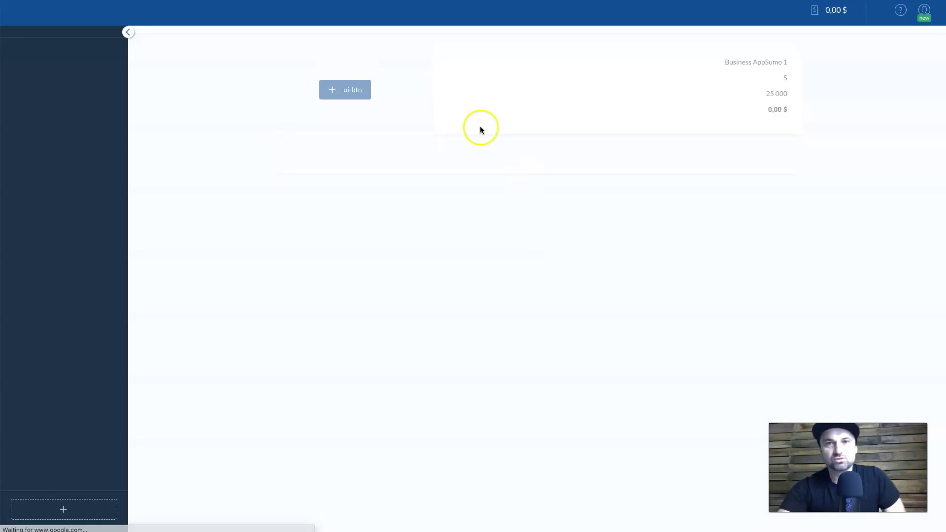
# Start a new campaign for legitmarketingreviews.com and set the notification title to "Sale Ends Soon!"
pyautogui.click(84, 99)
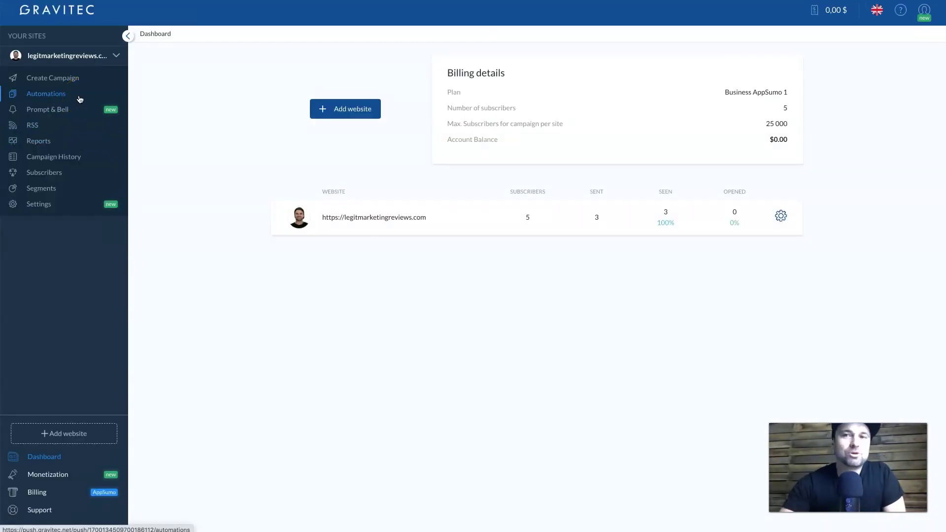
pyautogui.click(77, 84)
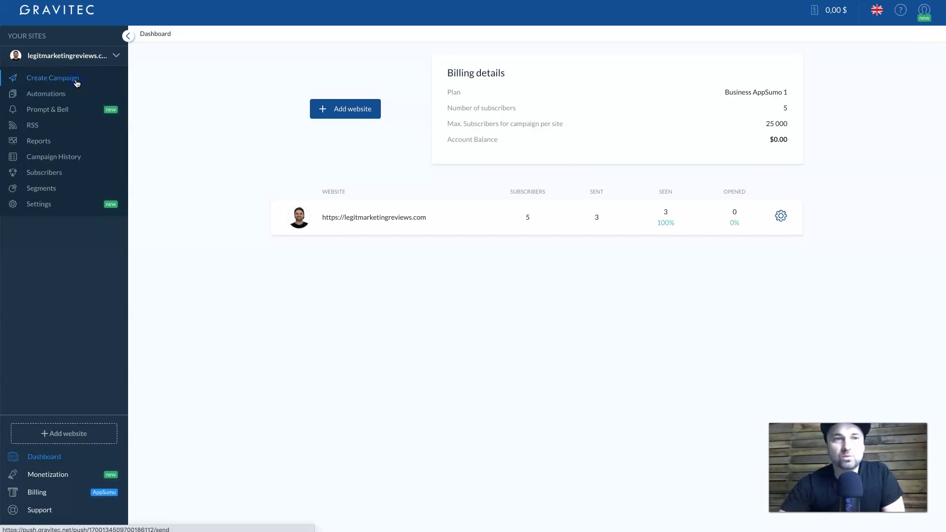
pyautogui.click(72, 82)
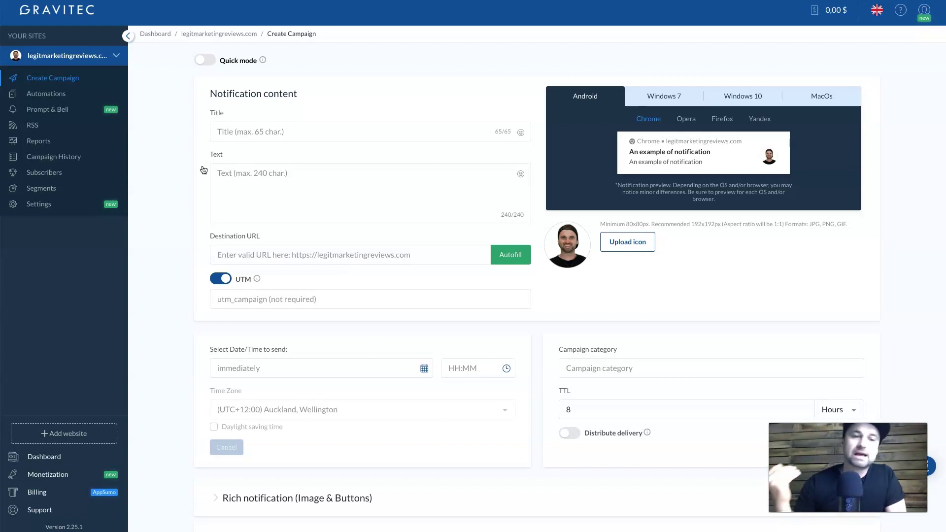
pyautogui.click(222, 127)
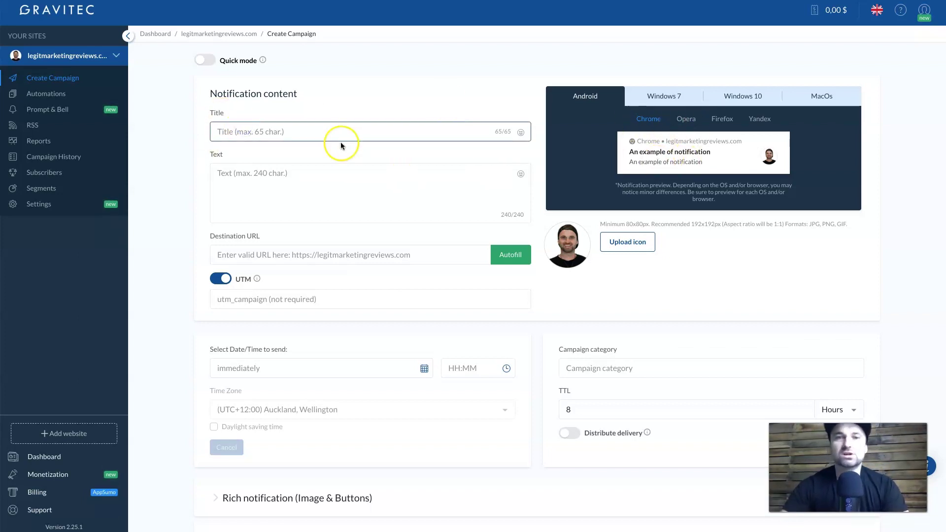
pyautogui.write('2')
pyautogui.press('BackSpace')
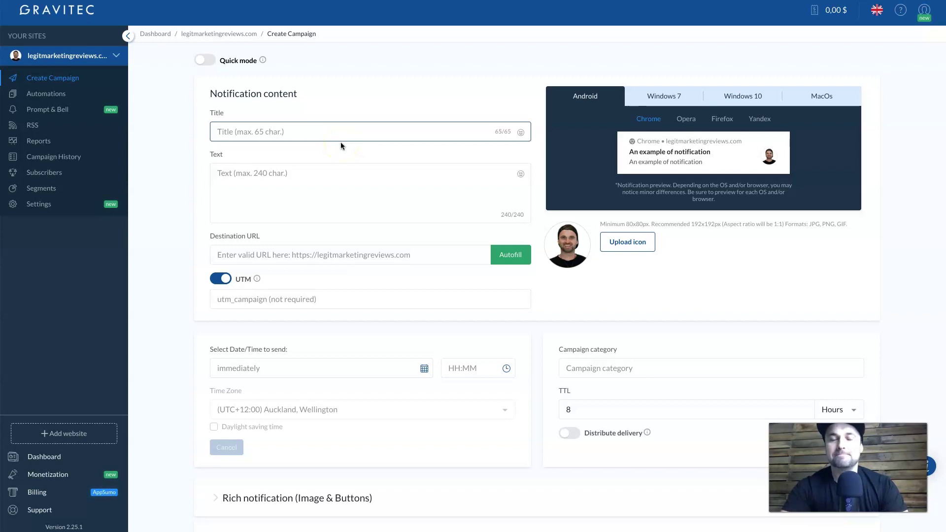
pyautogui.write('Sale Ends Soon!')
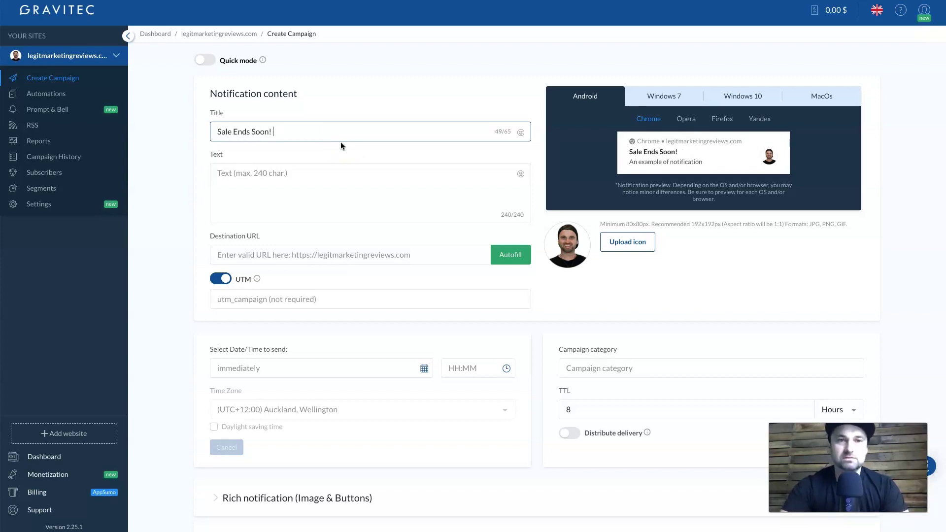
# Set the notification text to "Get your hands on xxx"
pyautogui.click(260, 180)
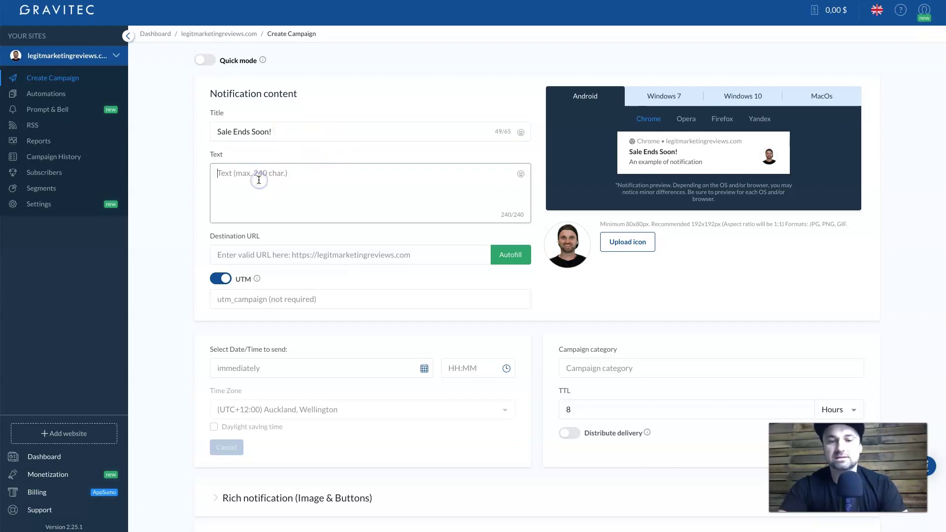
pyautogui.write('Get your hands on xxx')
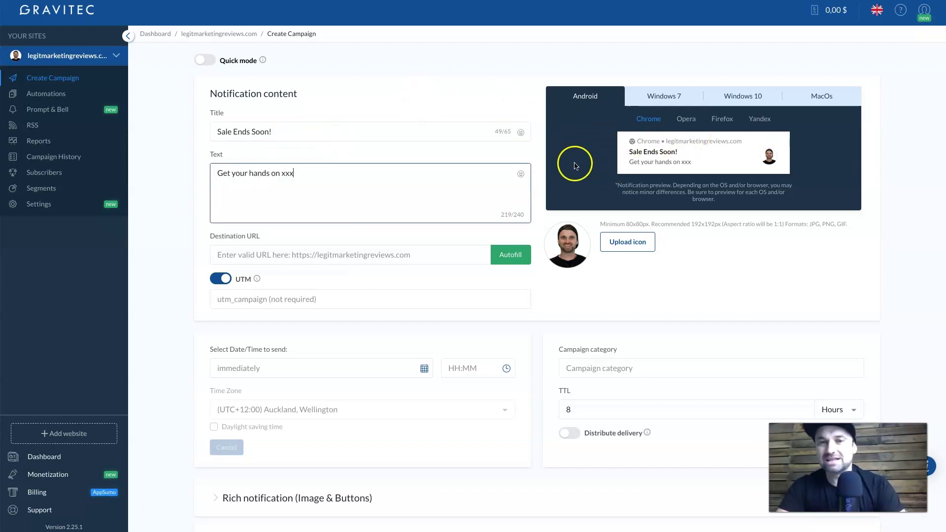
# Compare the notification preview for Windows 7, Windows 10, MacOS and Android, including Android's Firefox, Yandex and Chrome variants
pyautogui.click(662, 100)
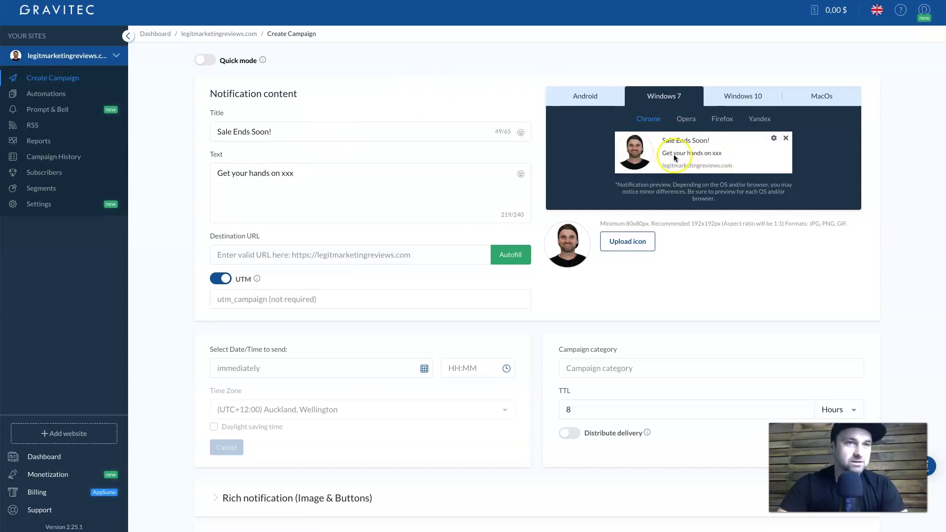
pyautogui.click(717, 101)
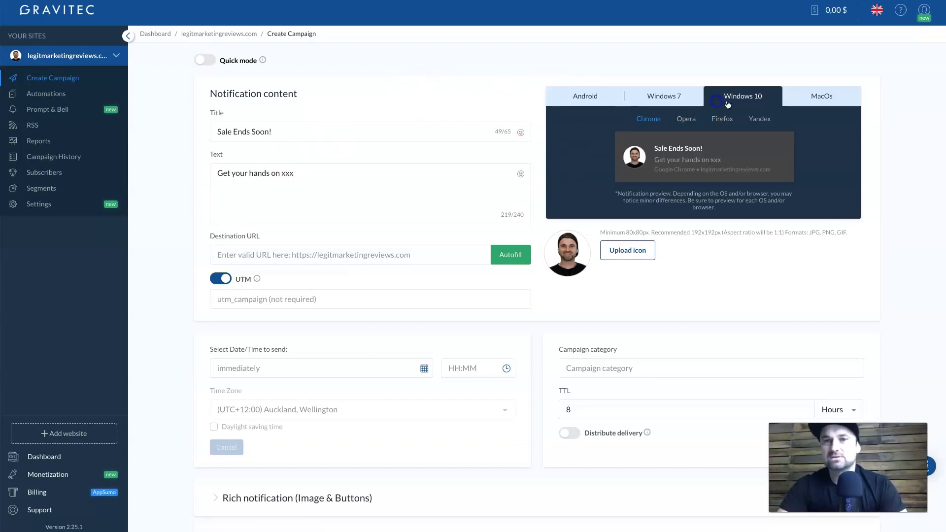
pyautogui.click(809, 99)
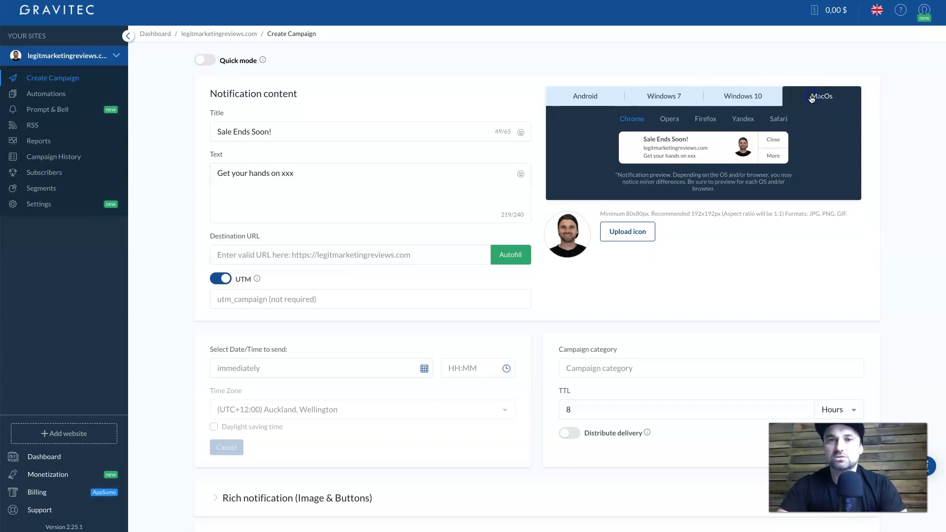
pyautogui.click(593, 96)
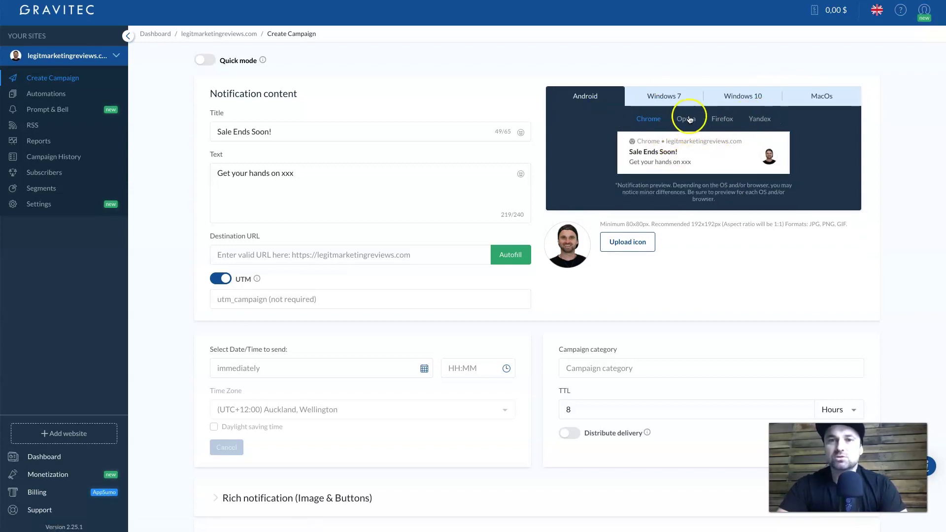
pyautogui.click(722, 119)
pyautogui.click(759, 120)
pyautogui.click(649, 119)
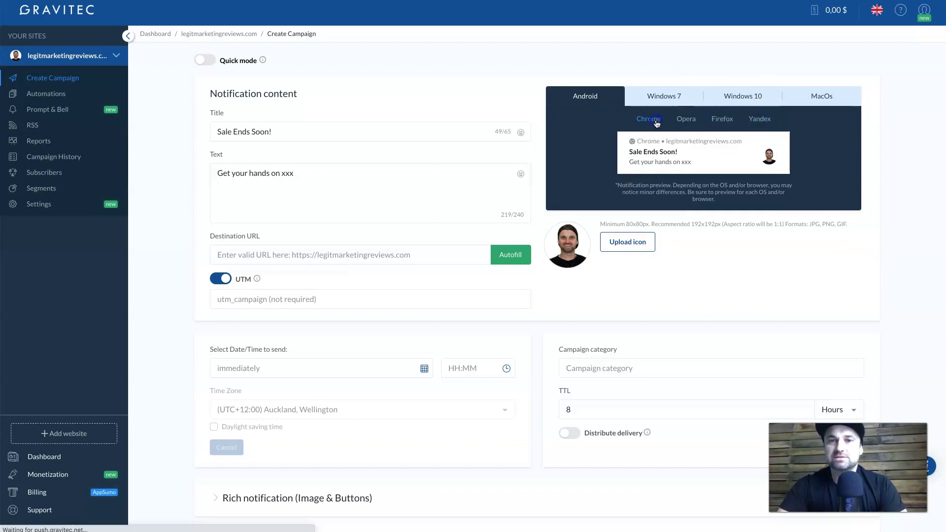
pyautogui.click(401, 261)
pyautogui.click(321, 256)
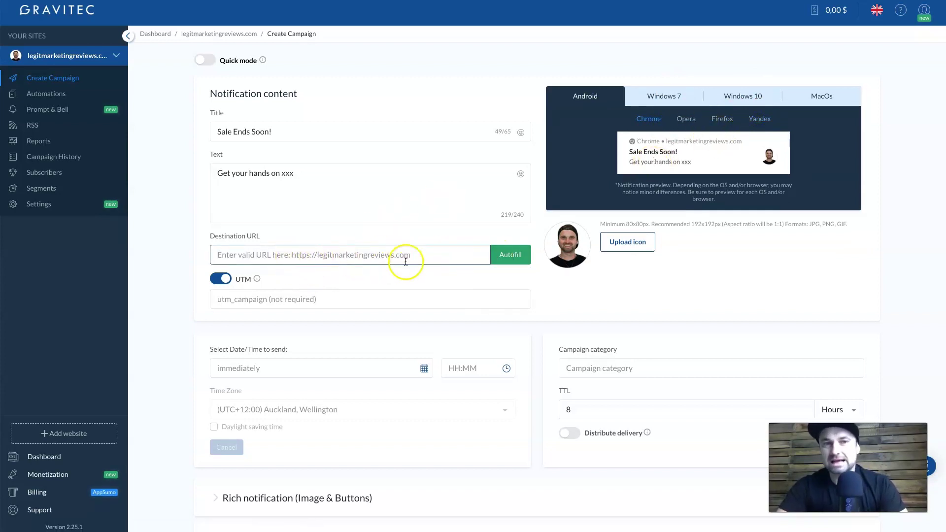
pyautogui.write('ht')
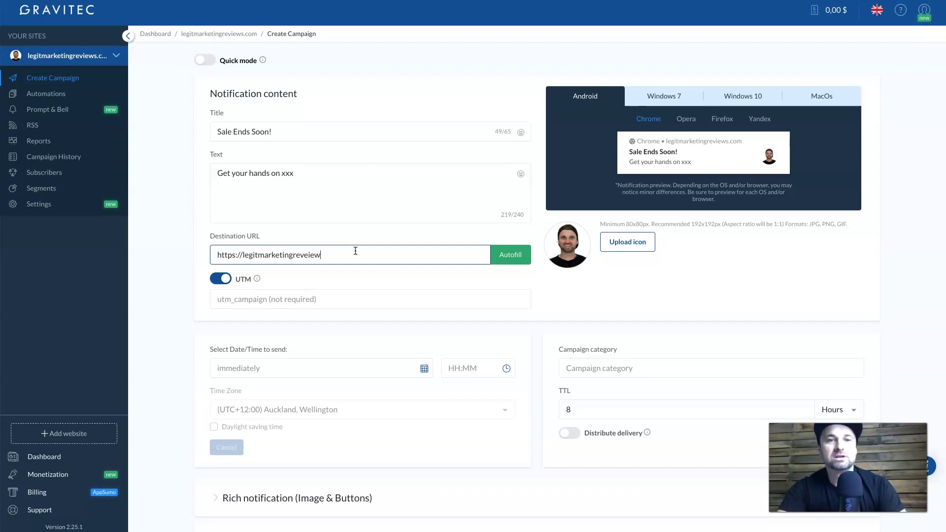
pyautogui.write('tps://legitmarketingreviews.com/')
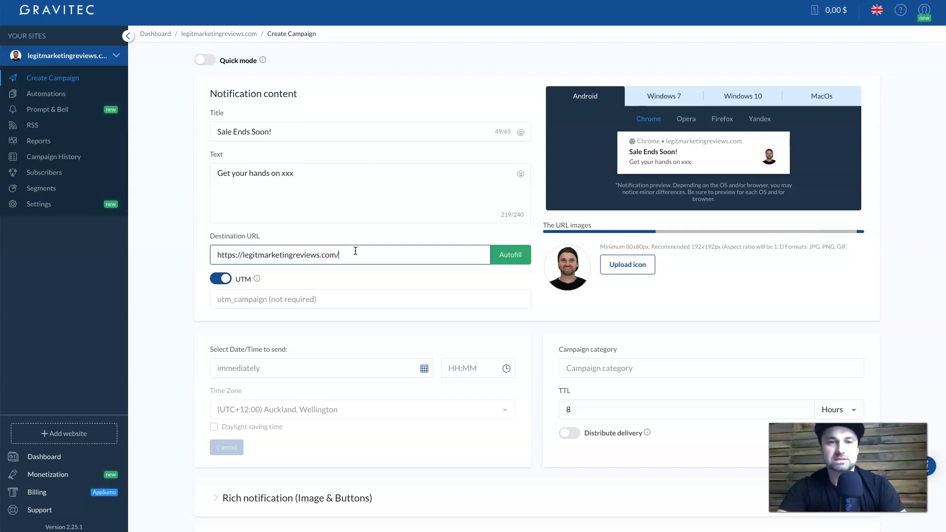
pyautogui.write('videly-review/')
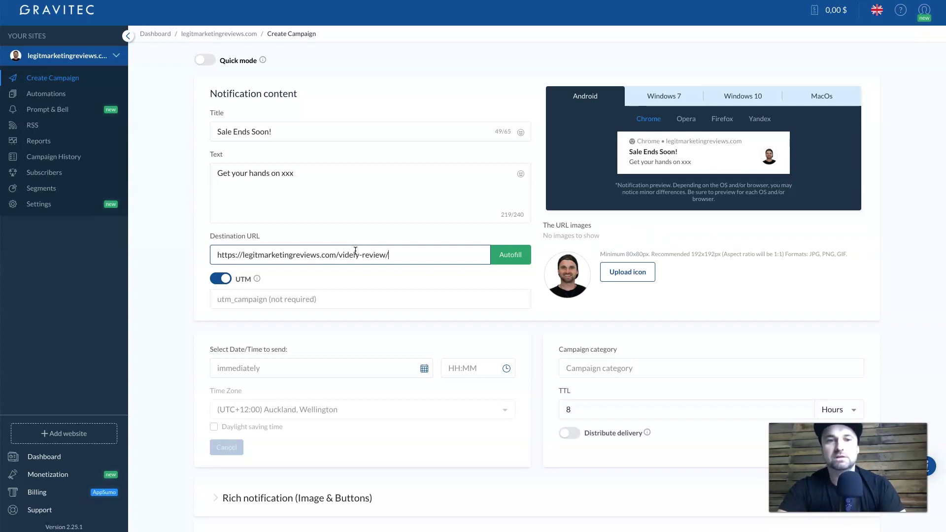
# Autofill the notification content from the destination page and reject the page image offered as the icon
pyautogui.click(492, 259)
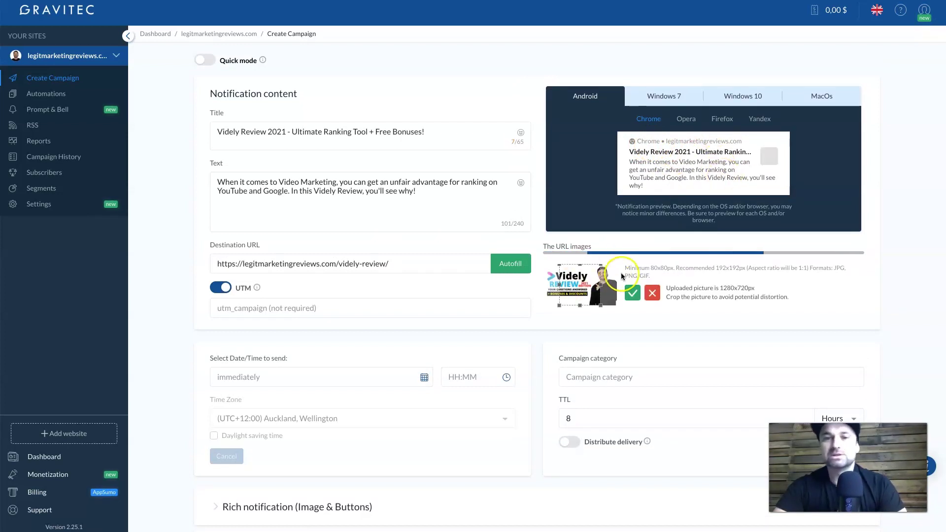
pyautogui.click(657, 293)
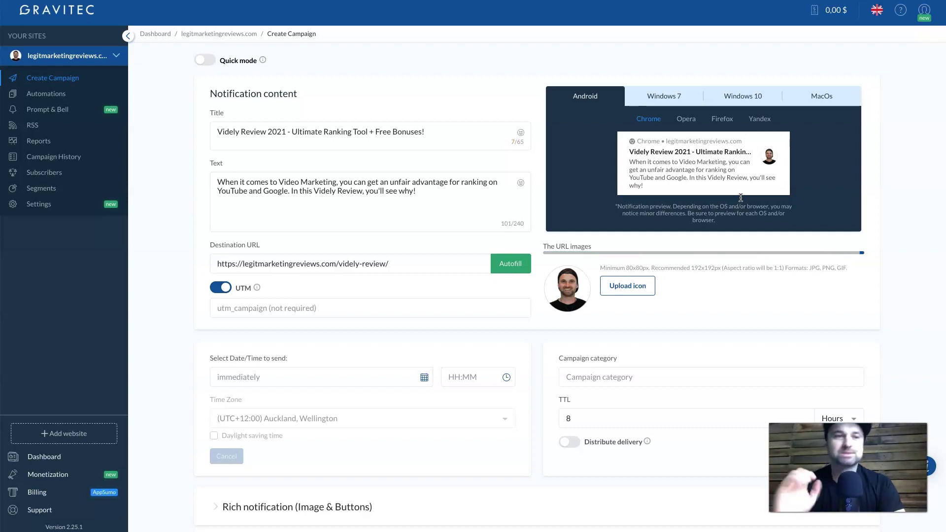
# Review the available automations for the site and examine the feeds set up under RSS to Push
pyautogui.click(75, 91)
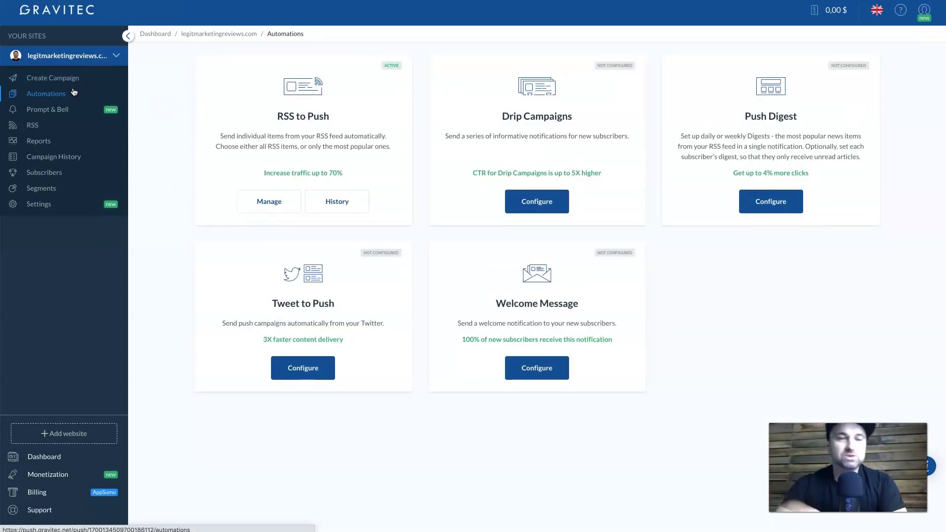
pyautogui.moveTo(258, 113); pyautogui.dragTo(331, 116)
pyautogui.click(331, 118)
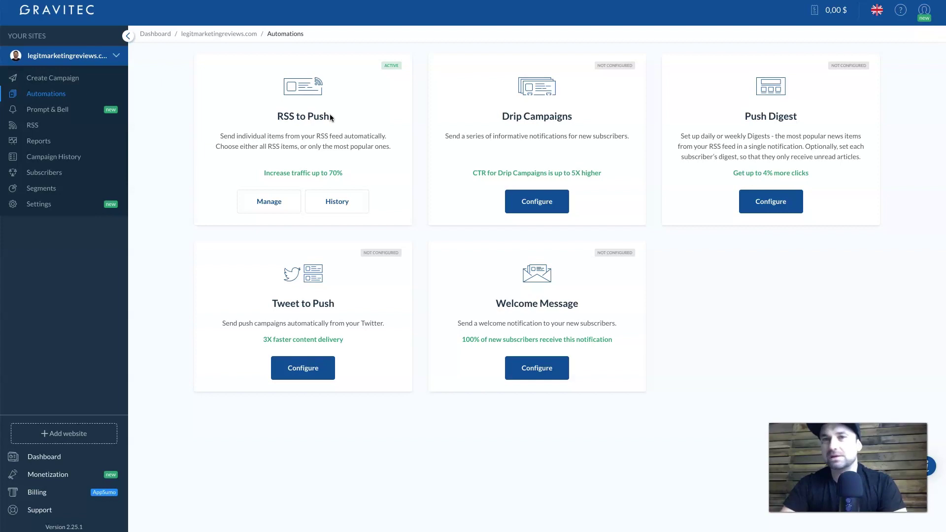
pyautogui.click(282, 201)
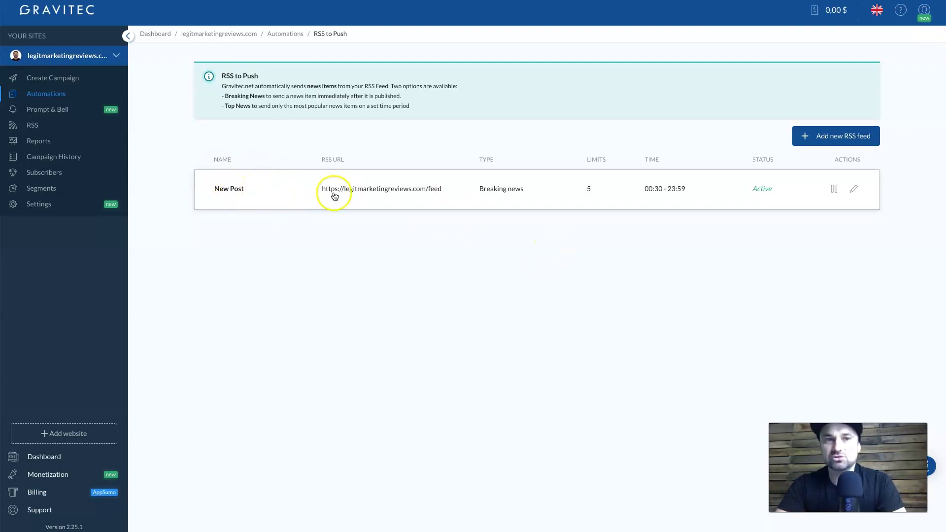
# Return to the automations overview and read the Tweet to Push, RSS to Push and Welcome Message descriptions
pyautogui.click(55, 95)
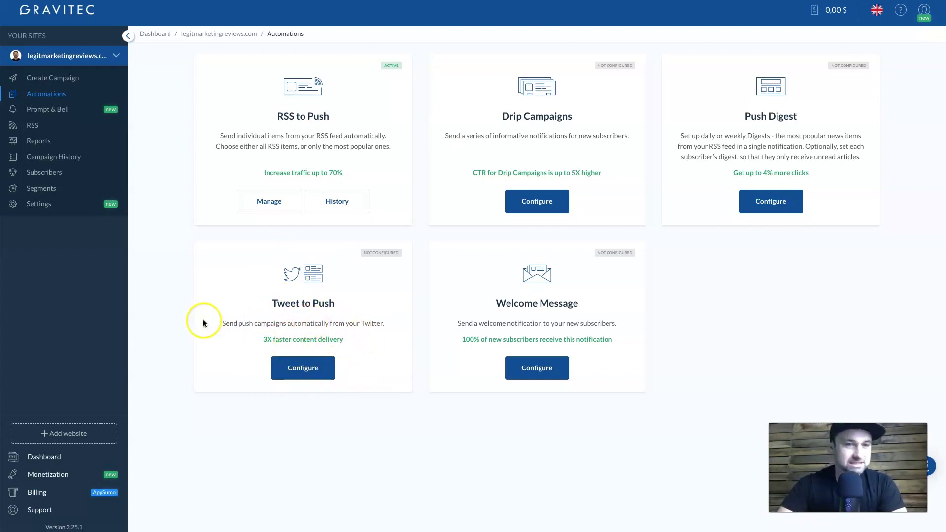
pyautogui.moveTo(222, 323); pyautogui.dragTo(393, 330)
pyautogui.click(393, 331)
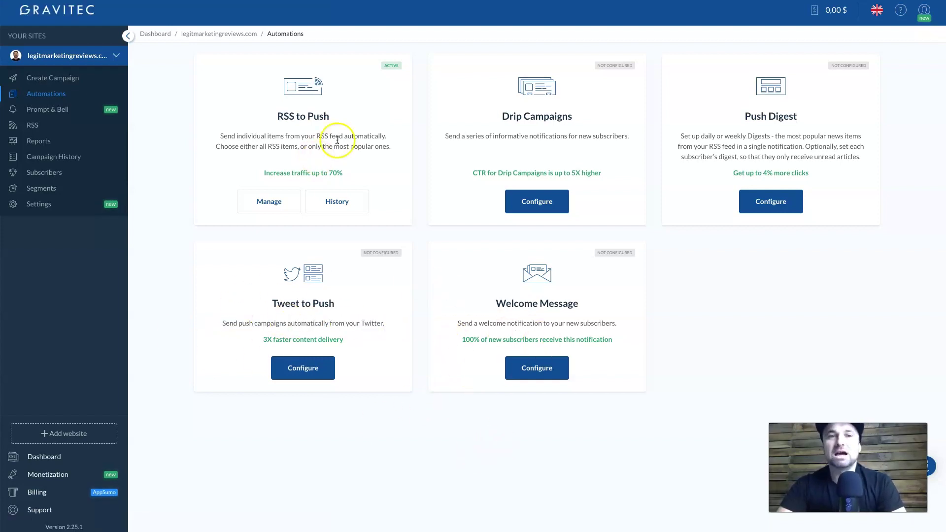
pyautogui.click(267, 175)
pyautogui.moveTo(267, 175); pyautogui.dragTo(365, 173)
pyautogui.click(365, 173)
pyautogui.doubleClick(589, 340)
pyautogui.click(584, 340)
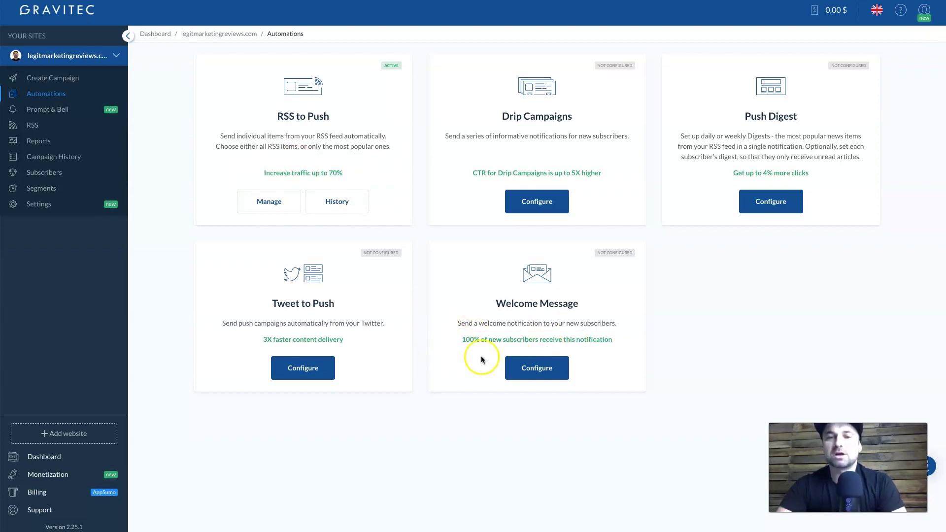
# Examine the permission prompt configuration and the Block override options for unblocking subscriptions and re-showing the prompt
pyautogui.click(59, 112)
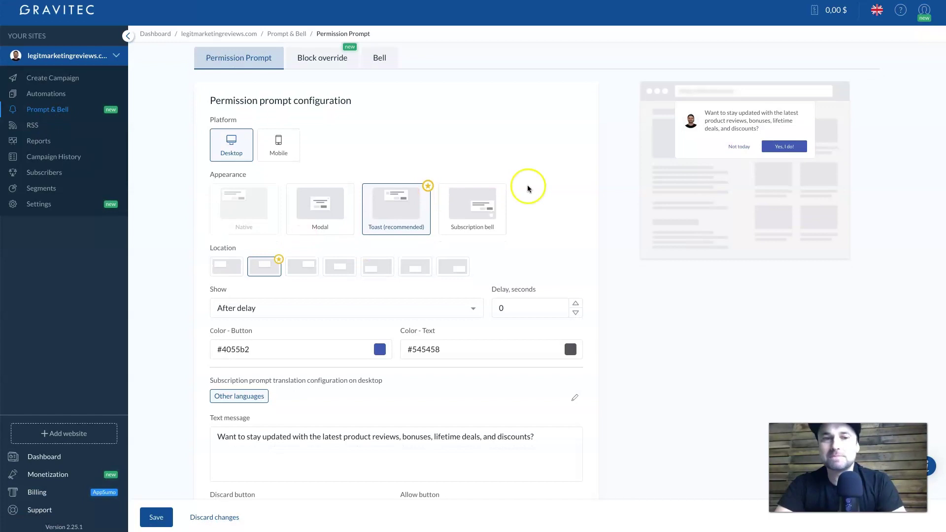
pyautogui.click(317, 69)
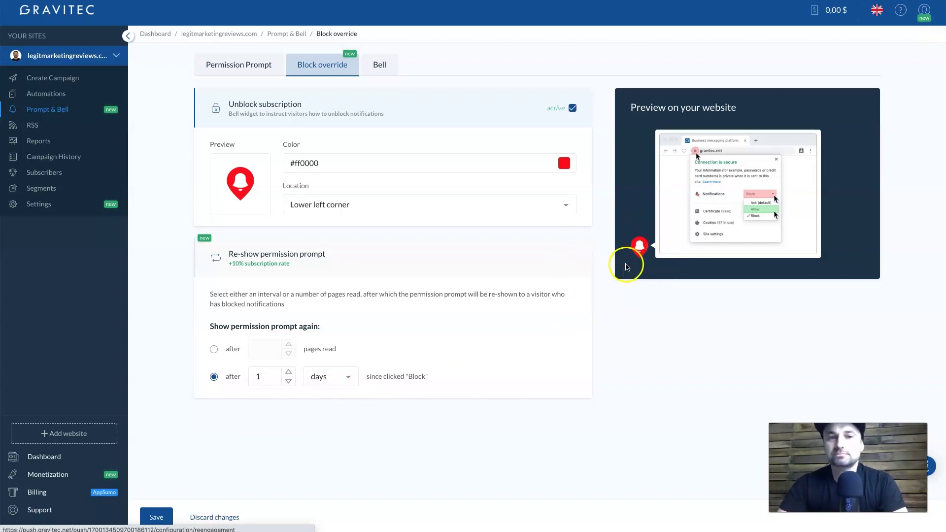
pyautogui.moveTo(229, 263); pyautogui.dragTo(290, 263)
pyautogui.click(290, 263)
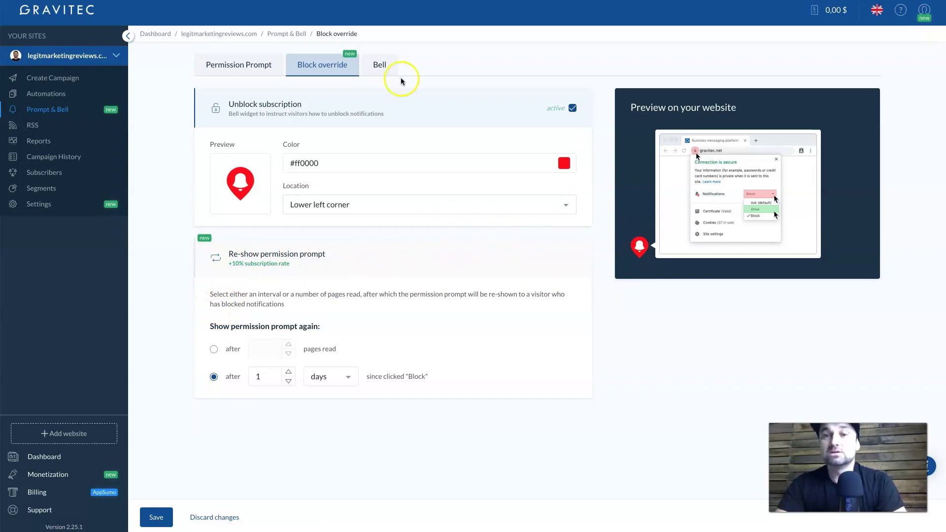
# Compare the Bell settings with Block override, and activate Push Inbox to preview it before deactivating it again
pyautogui.click(380, 64)
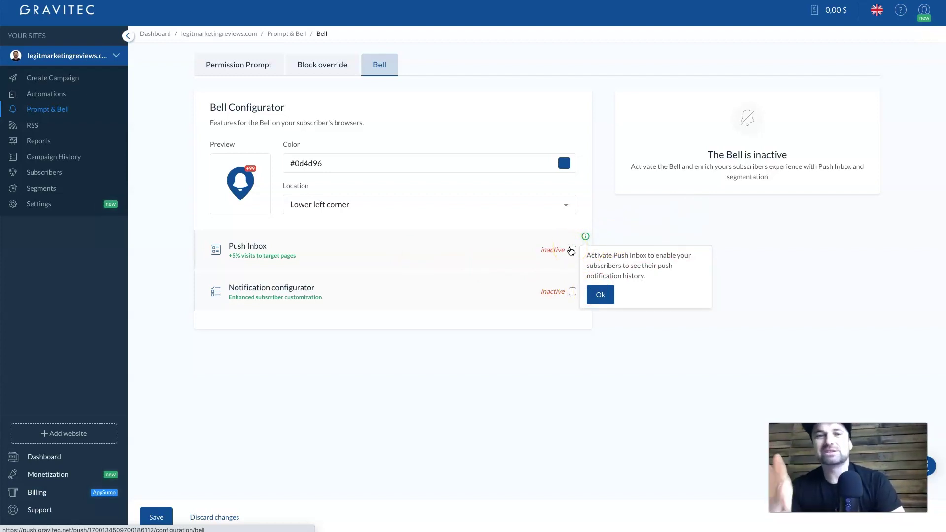
pyautogui.click(299, 66)
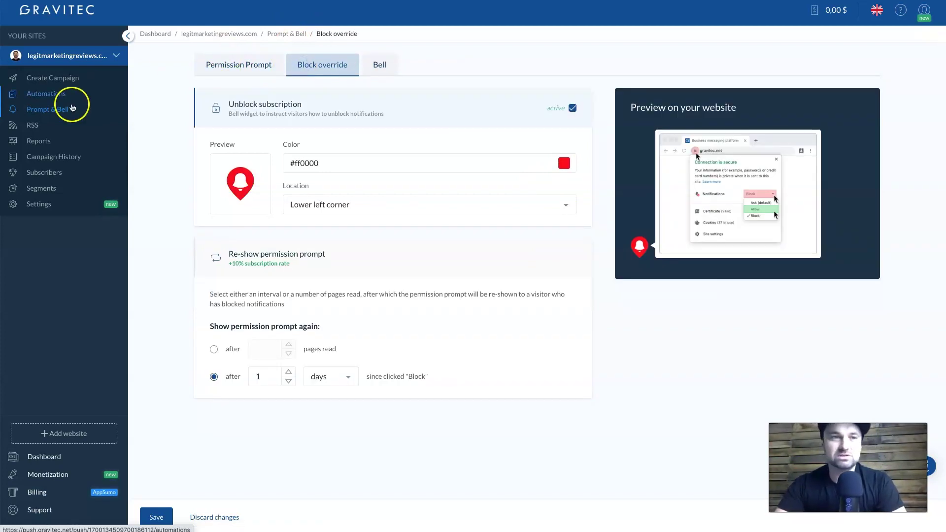
pyautogui.click(380, 65)
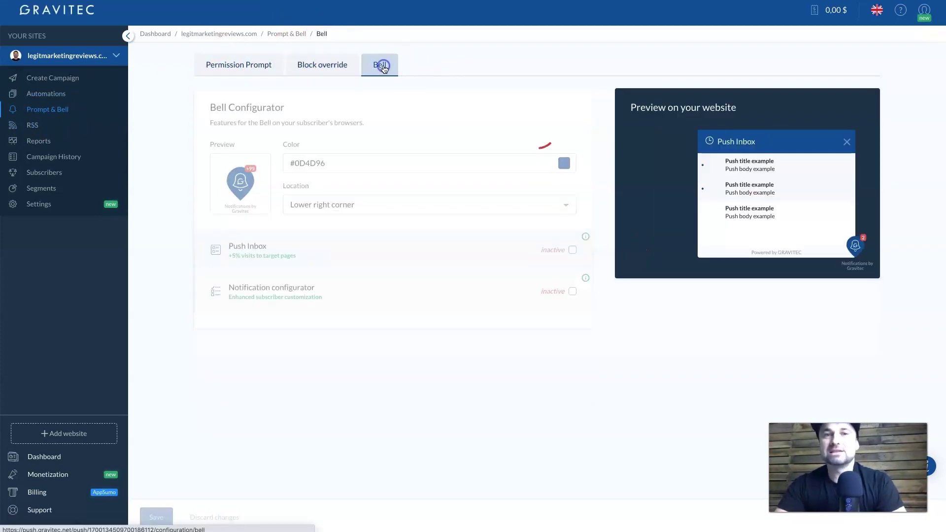
pyautogui.click(572, 250)
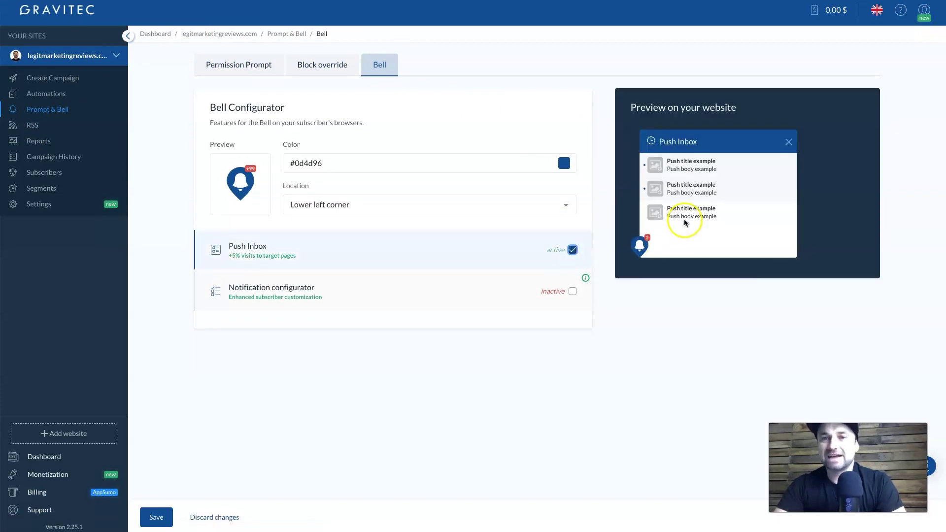
pyautogui.click(573, 250)
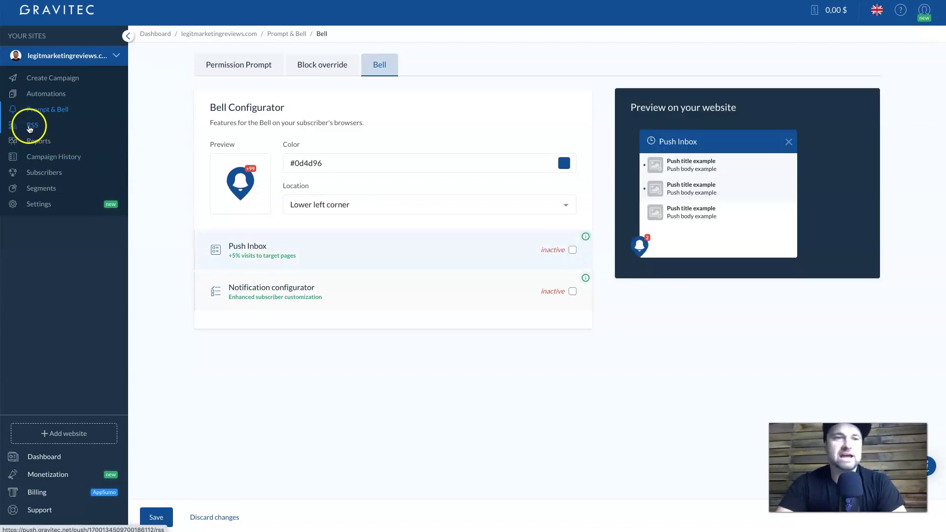
# Browse the site's RSS items, checking each post's website visitors and sending status
pyautogui.click(30, 128)
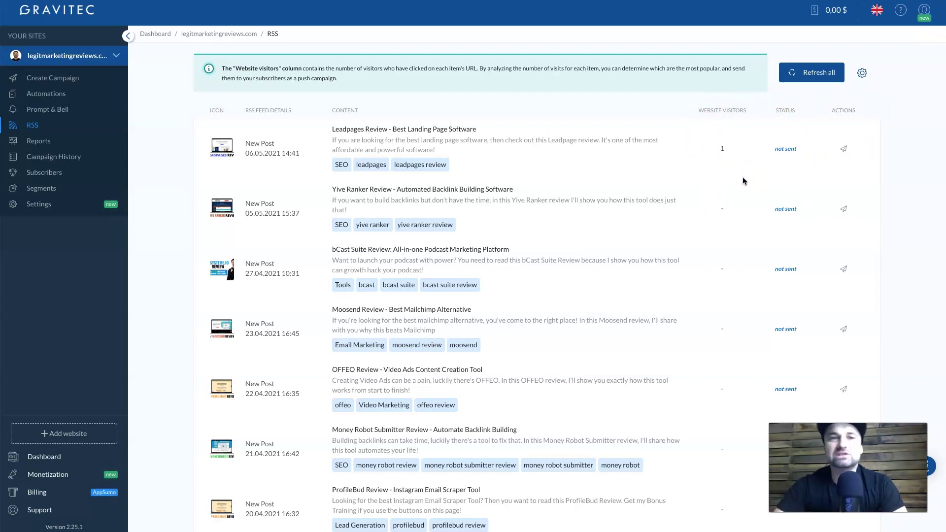
pyautogui.scroll(-5, 709, 359)
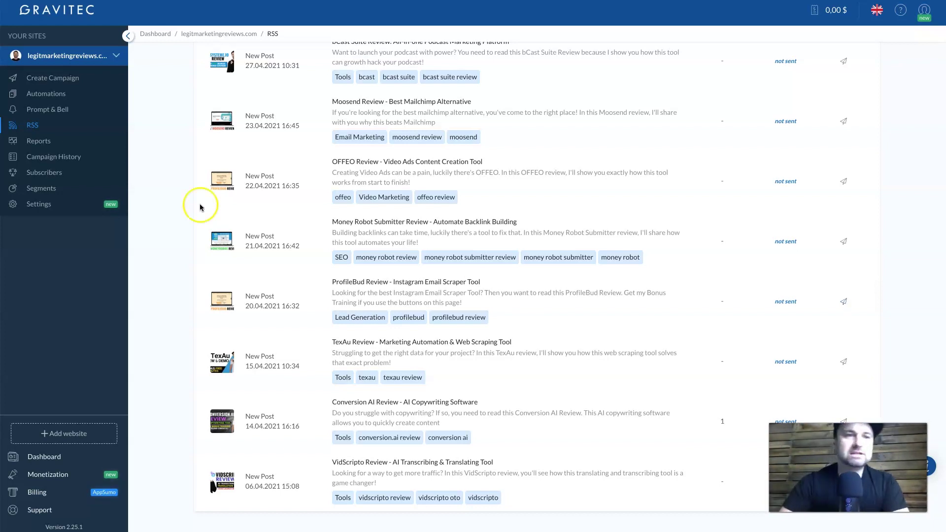
# Examine the campaign performance report as bar, line and bubble charts
pyautogui.click(70, 145)
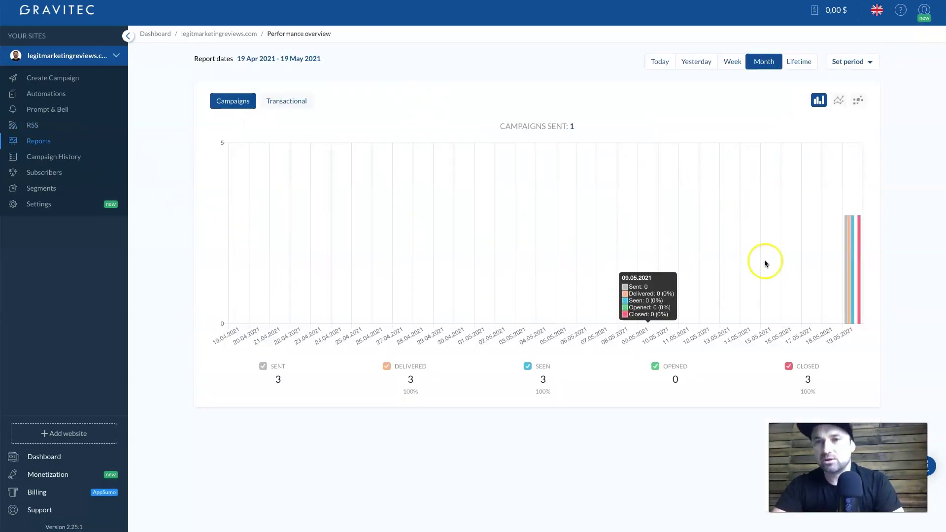
pyautogui.click(840, 101)
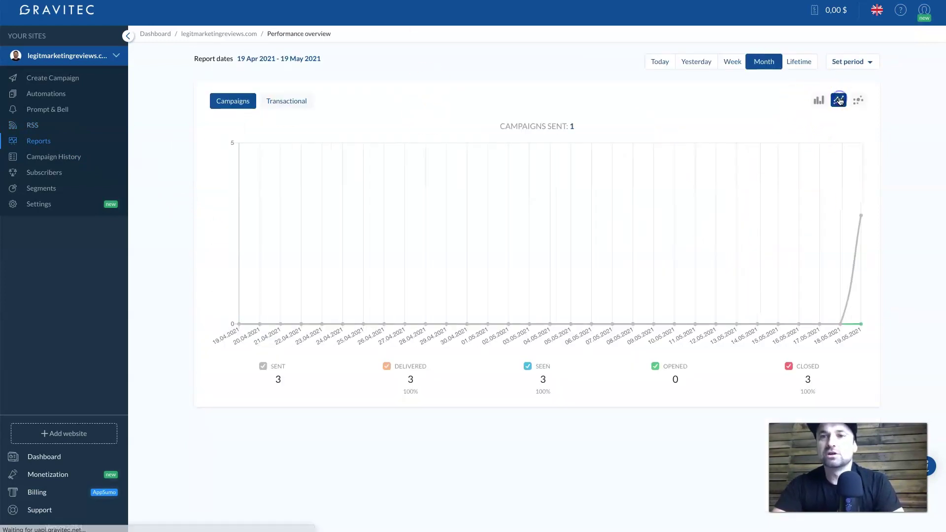
pyautogui.click(859, 100)
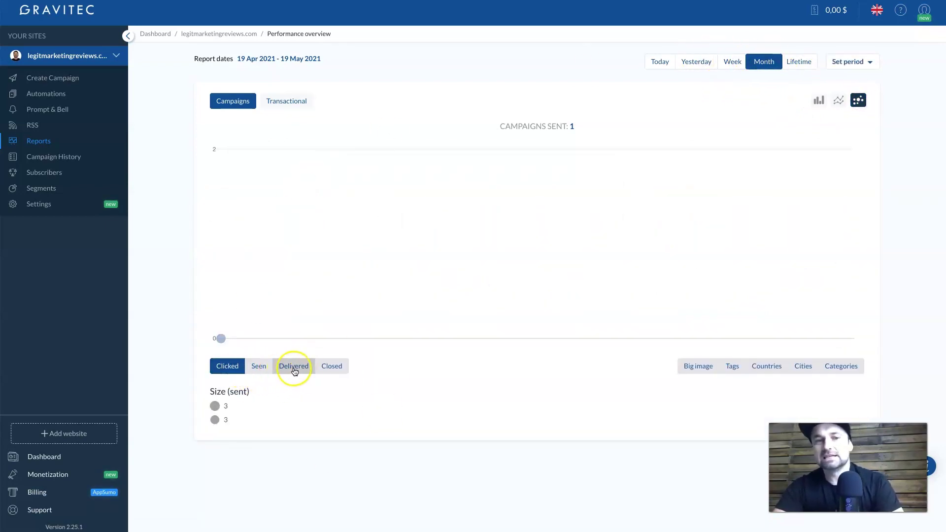
# Review the campaign history statistics and the subscription report's browser, country, city and OS breakdowns
pyautogui.click(66, 157)
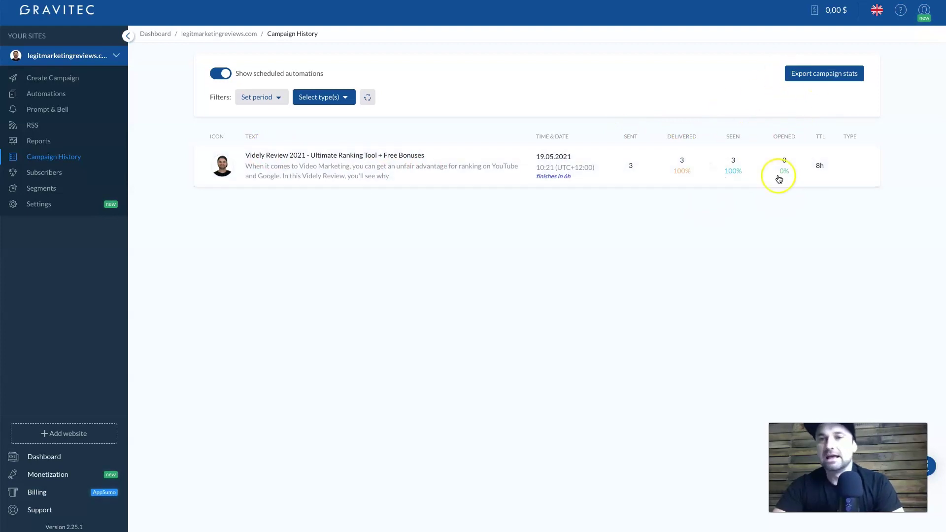
pyautogui.click(90, 179)
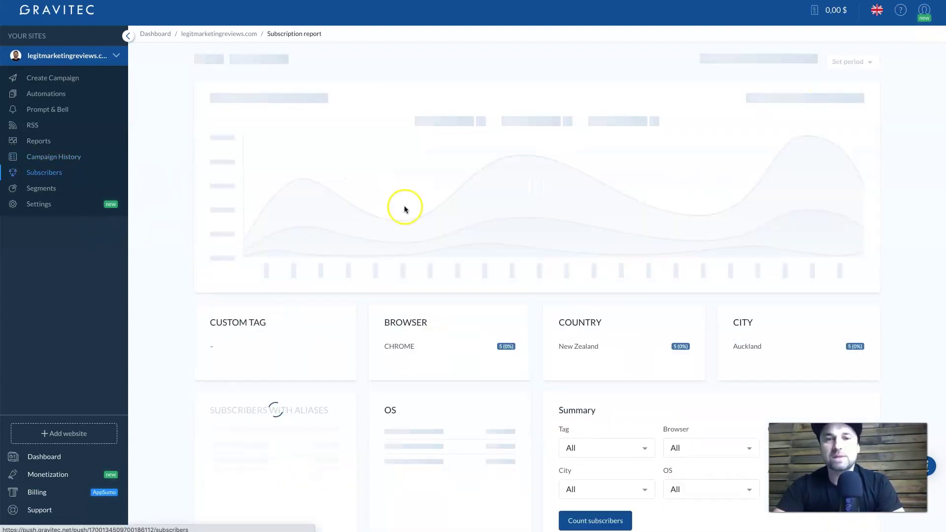
pyautogui.scroll(-3, 452, 384)
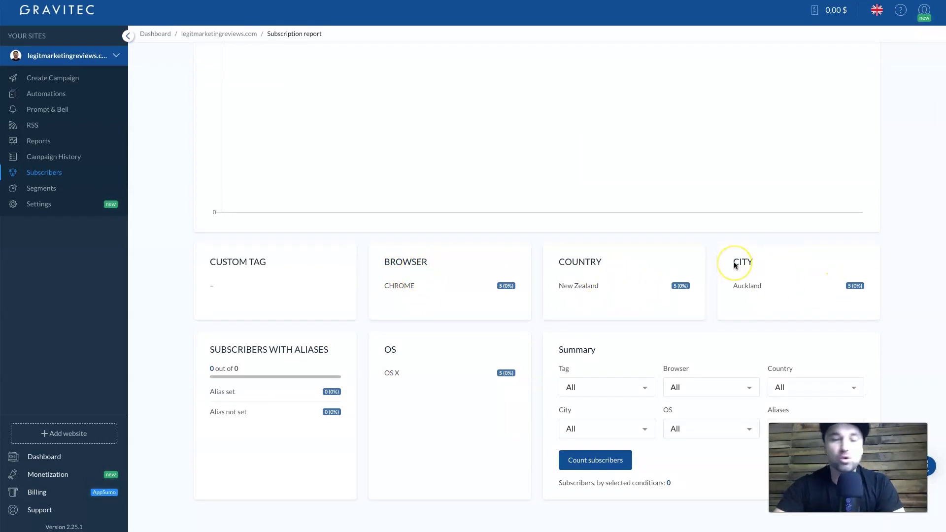
# Look back over the subscription report's active subscribers chart and open the segments overview
pyautogui.scroll(3, 734, 265)
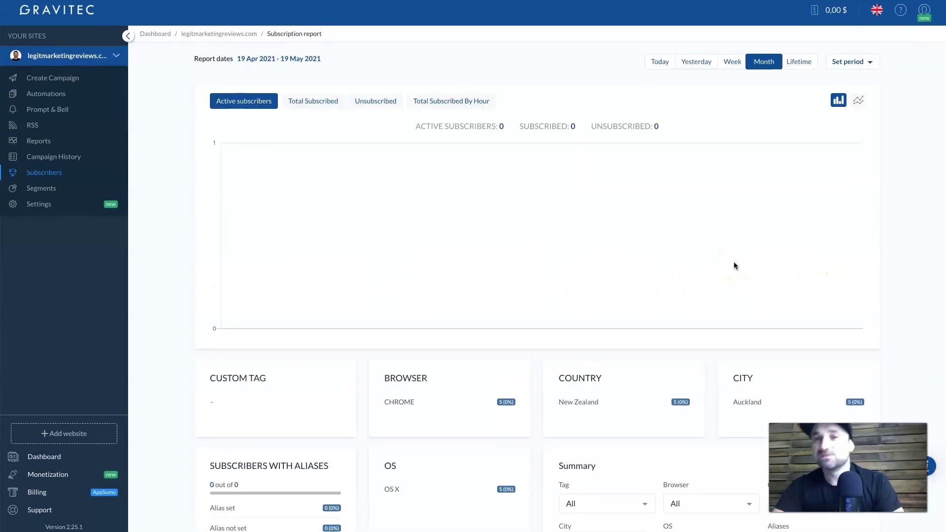
pyautogui.scroll(-1, 580, 160)
pyautogui.scroll(1, 507, 158)
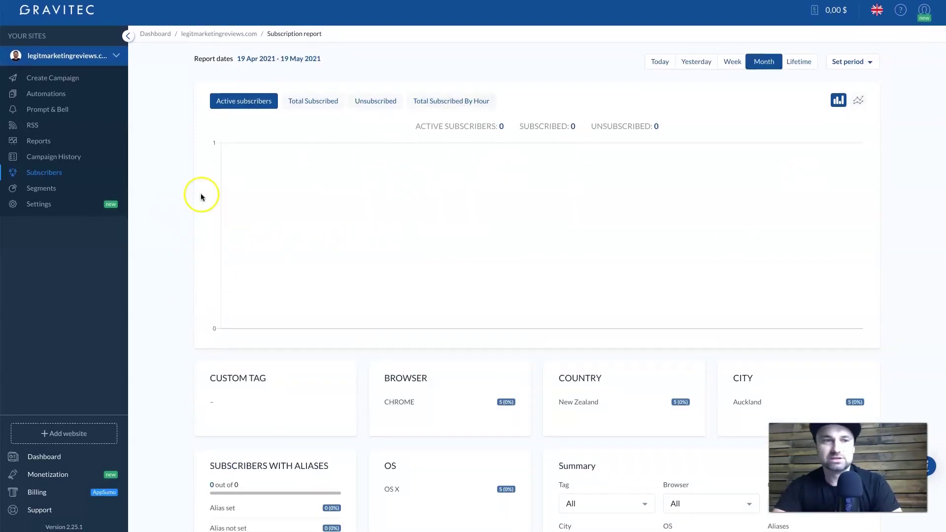
pyautogui.click(44, 190)
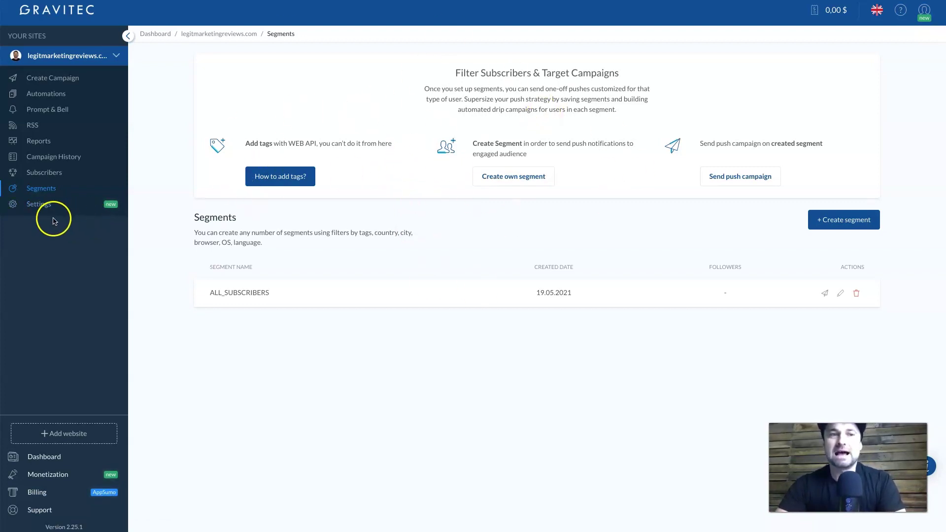
# Add a second website of type WordPress from the dashboard, using the suggested HTTPS personal-site URL and the default icon
pyautogui.click(64, 55)
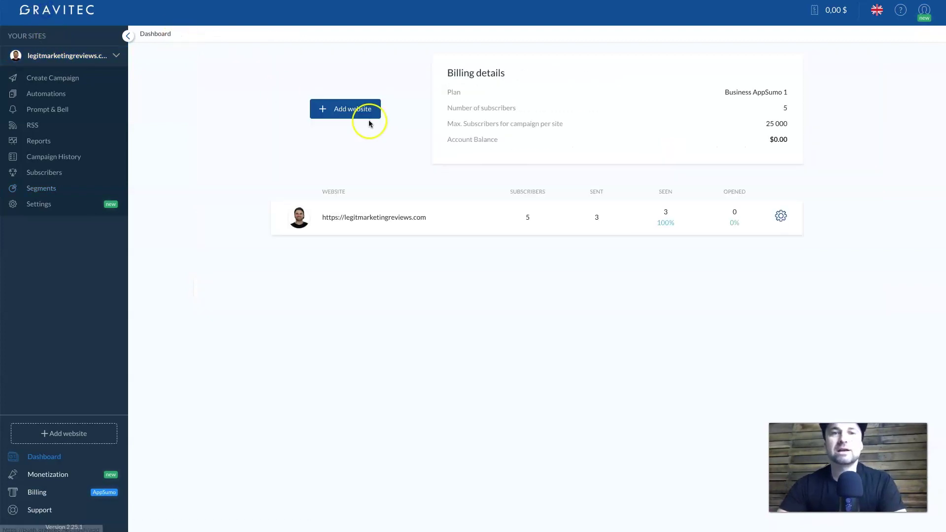
pyautogui.click(339, 108)
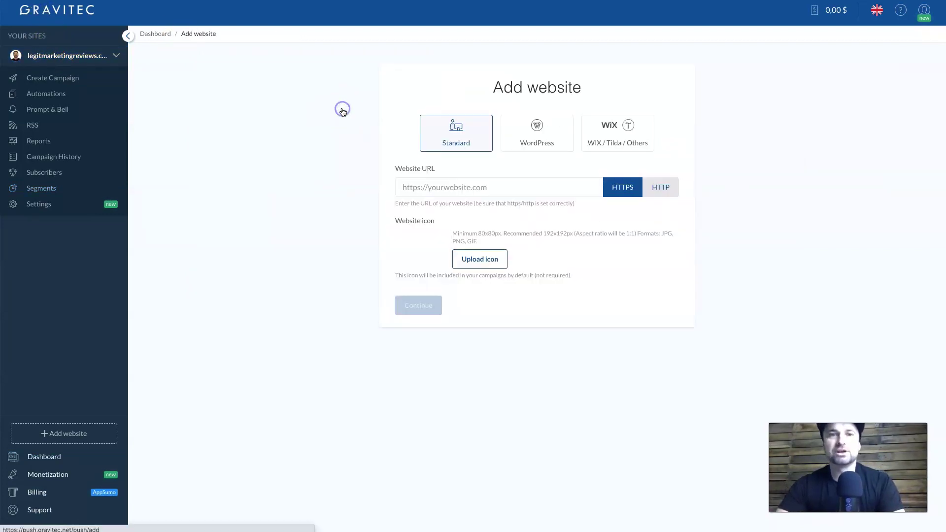
pyautogui.click(537, 142)
pyautogui.click(530, 186)
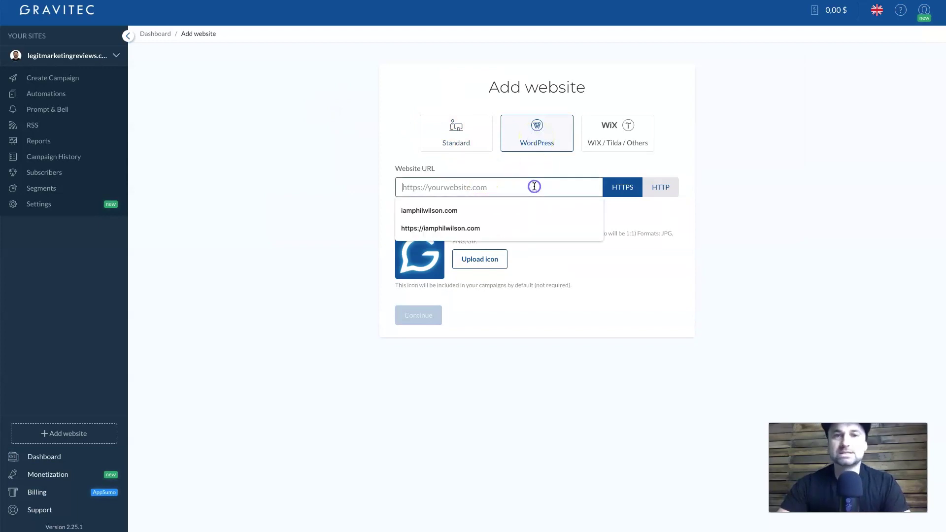
pyautogui.click(454, 228)
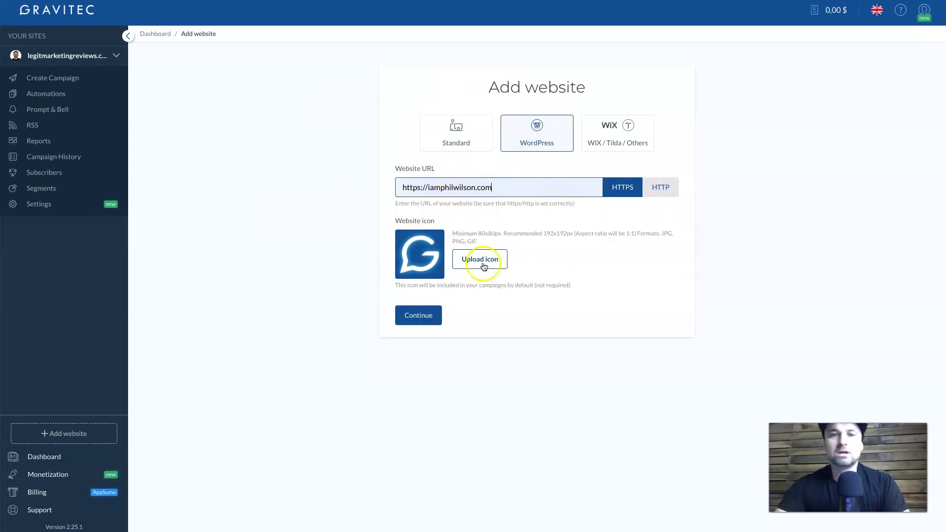
pyautogui.click(424, 314)
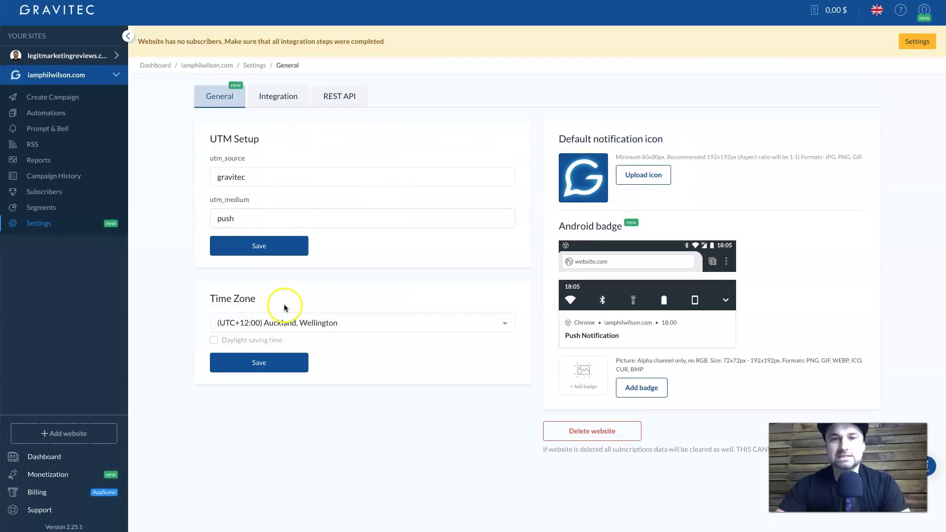
# Open the new site's WordPress integration instructions and download the Gravitec.net plugin from its WordPress.org page
pyautogui.moveTo(138, 40); pyautogui.dragTo(352, 54)
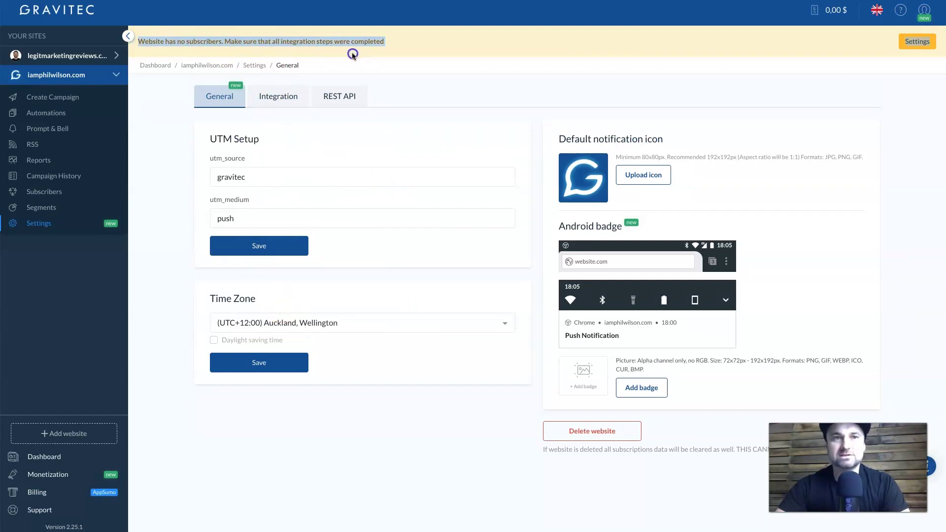
pyautogui.click(366, 49)
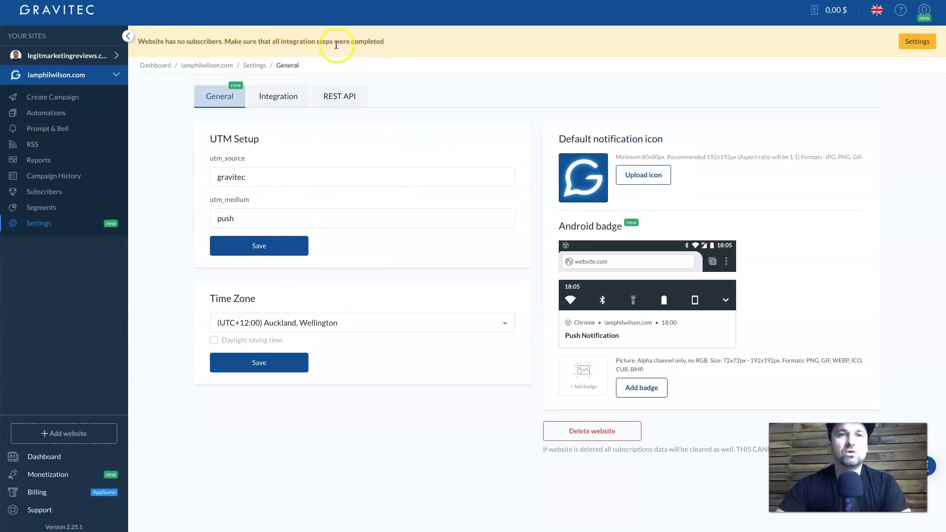
pyautogui.click(914, 40)
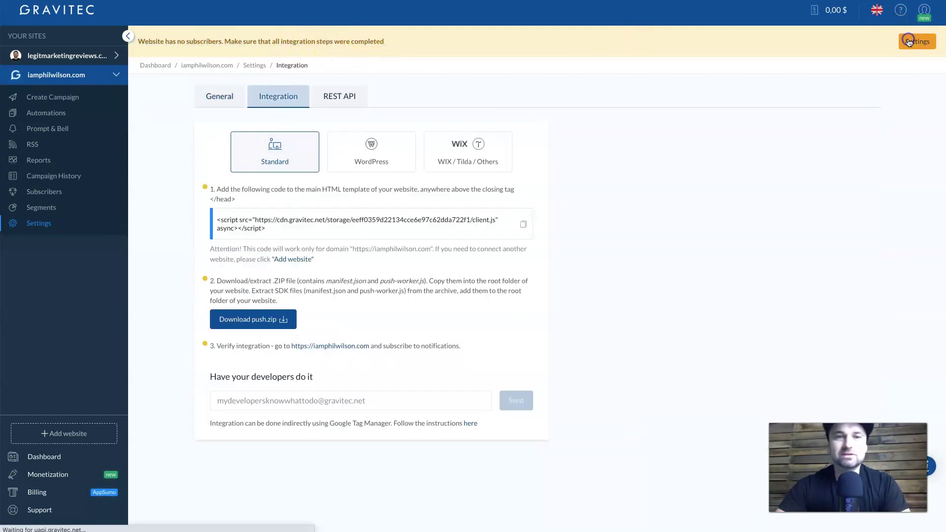
pyautogui.click(363, 146)
pyautogui.click(285, 187)
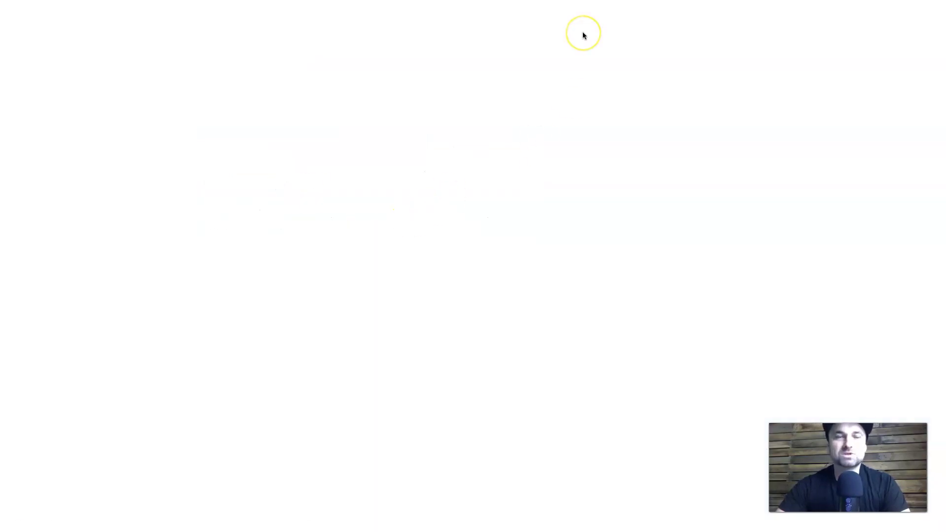
pyautogui.click(677, 290)
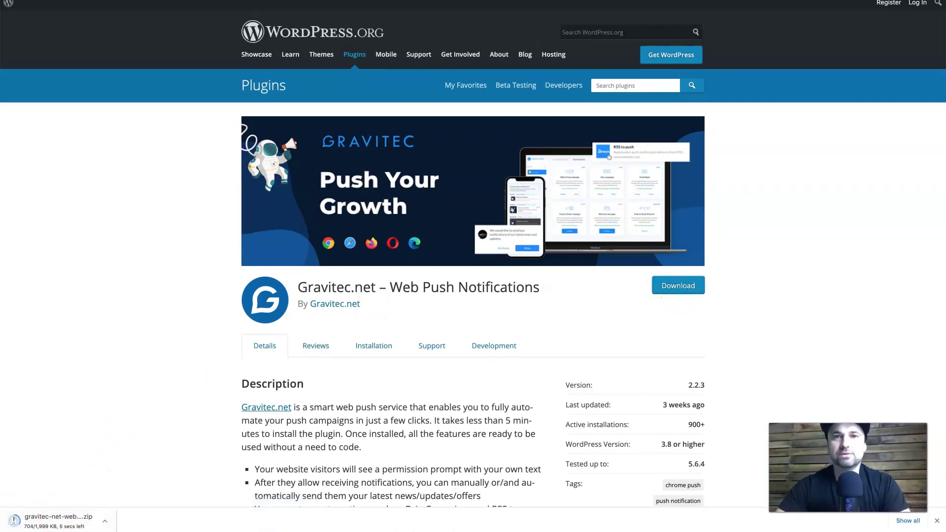
# Return to the integration instructions and read the step about connecting the plugin to an existing account
pyautogui.hotkey('ctrl', 'Tab')
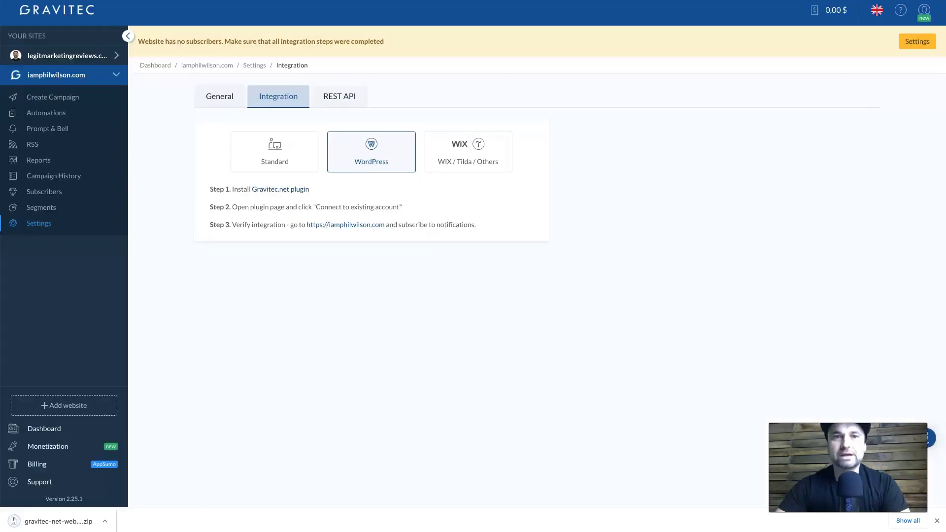
pyautogui.moveTo(237, 208); pyautogui.dragTo(398, 207)
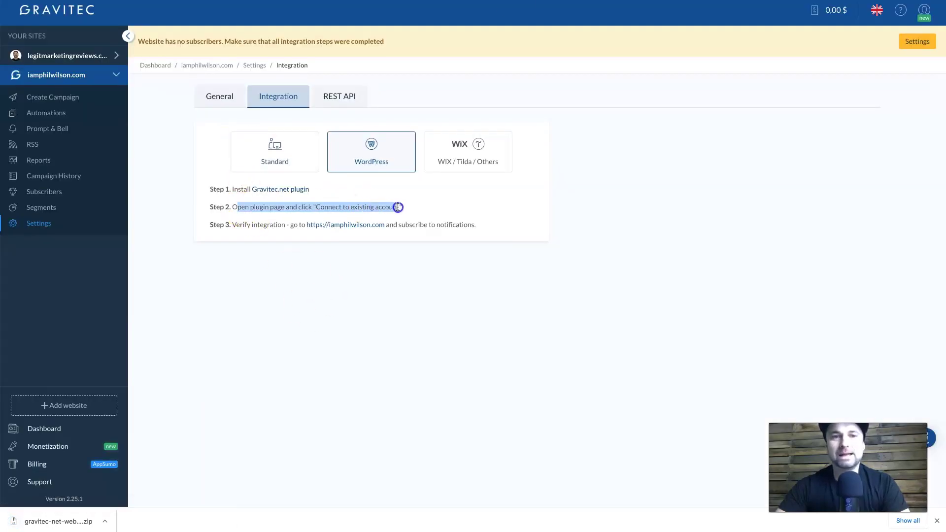
pyautogui.click(439, 218)
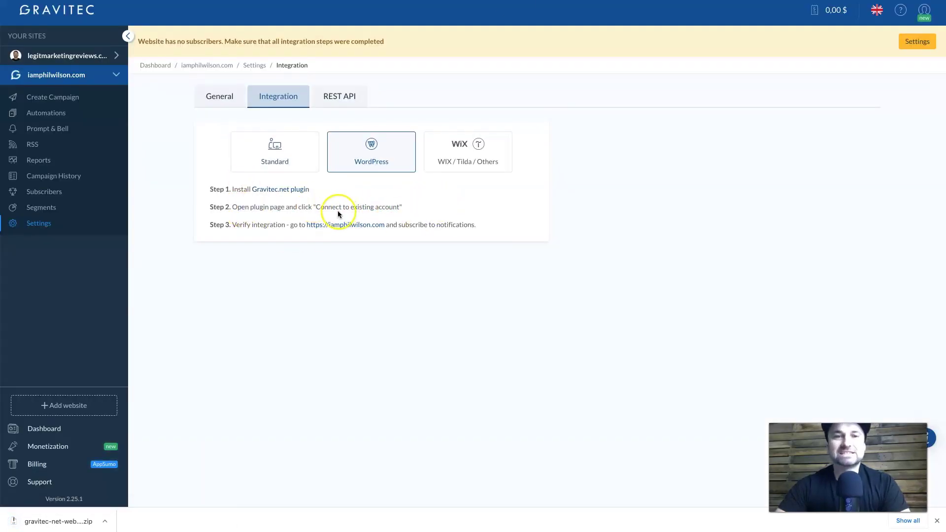
# Switch to the site's WordPress admin, then upload, install and activate the downloaded Gravitec plugin zip
pyautogui.hotkey('ctrl', 'Tab')
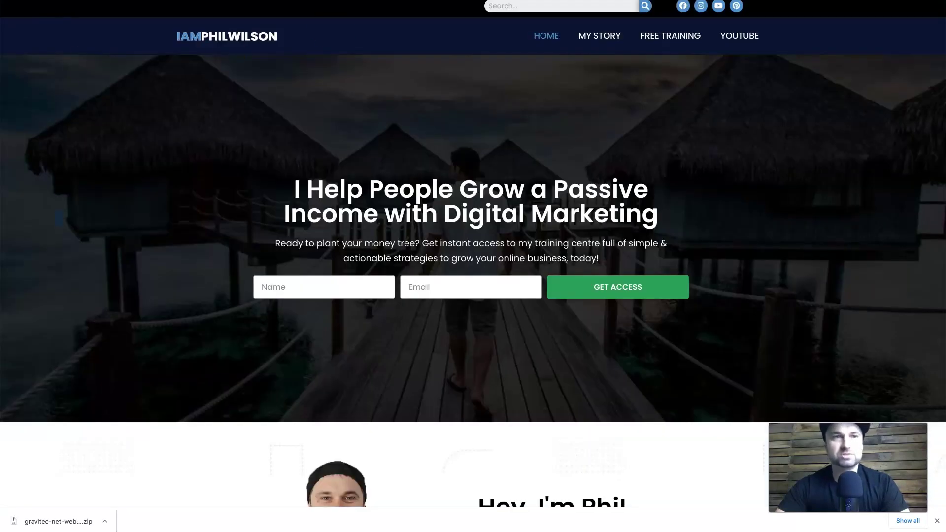
pyautogui.hotkey('ctrl', 'Tab')
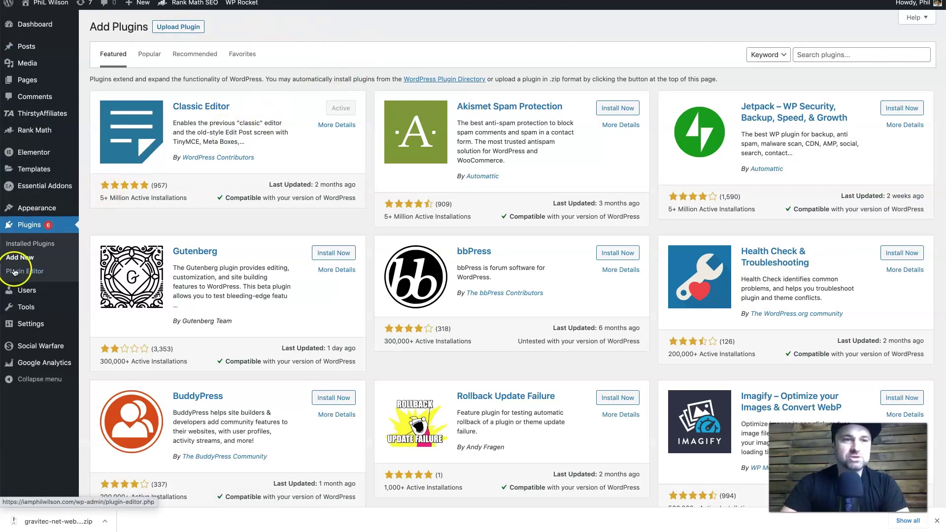
pyautogui.click(170, 28)
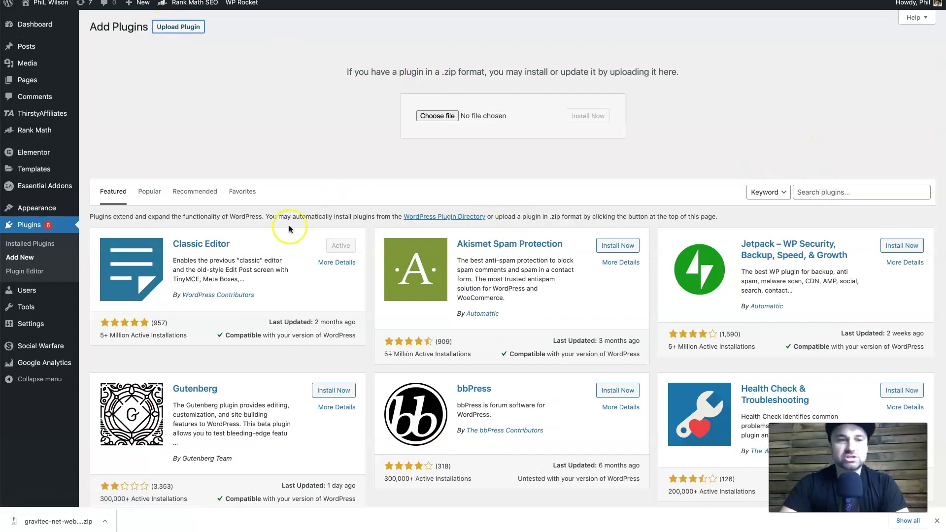
pyautogui.moveTo(36, 521); pyautogui.dragTo(436, 117)
pyautogui.click(578, 118)
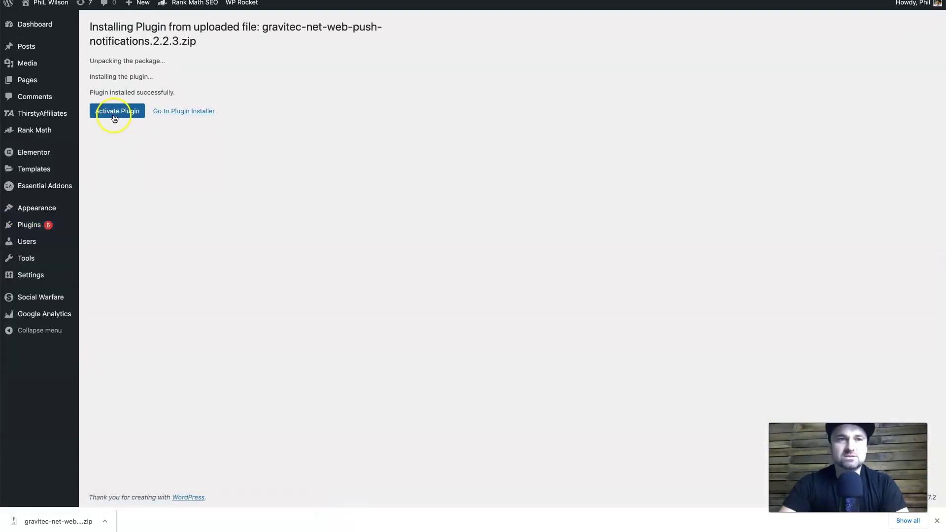
pyautogui.click(113, 117)
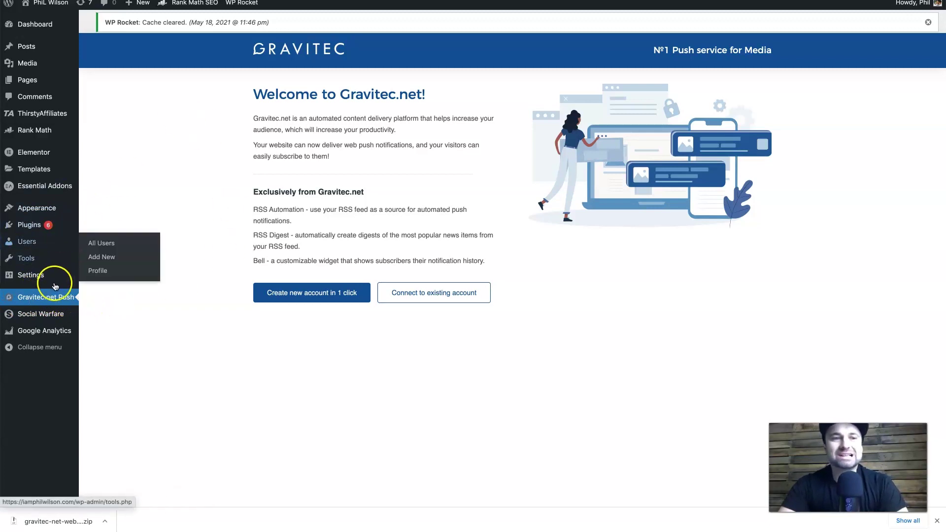
# Connect the plugin to the existing Gravitec account by signing in with the prefilled credentials
pyautogui.click(435, 294)
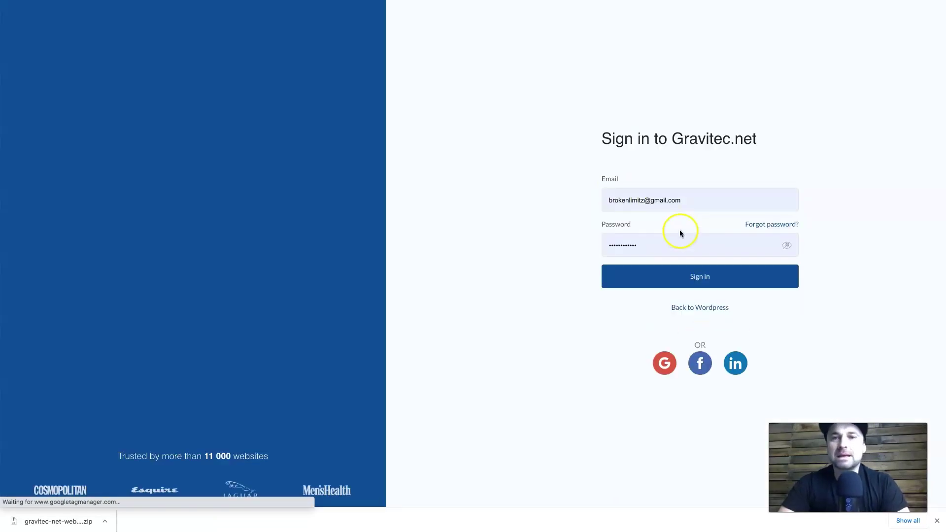
pyautogui.click(688, 271)
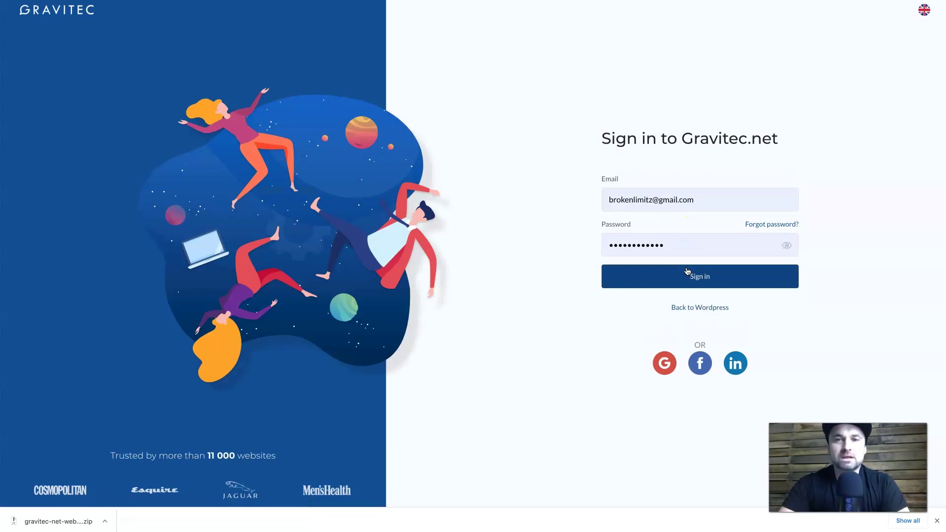
pyautogui.click(687, 271)
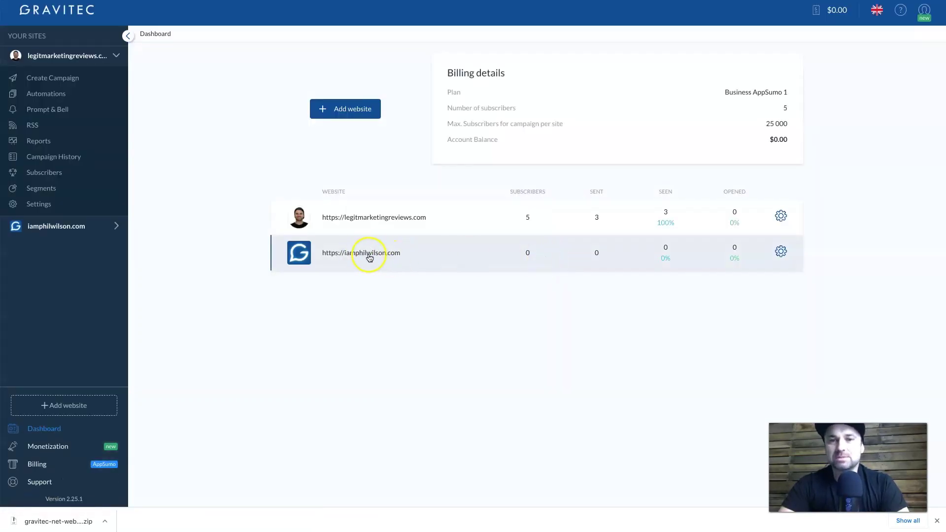
# Open the newly added site's general settings and review its UTM setup, default notification icon and integration notice
pyautogui.click(370, 257)
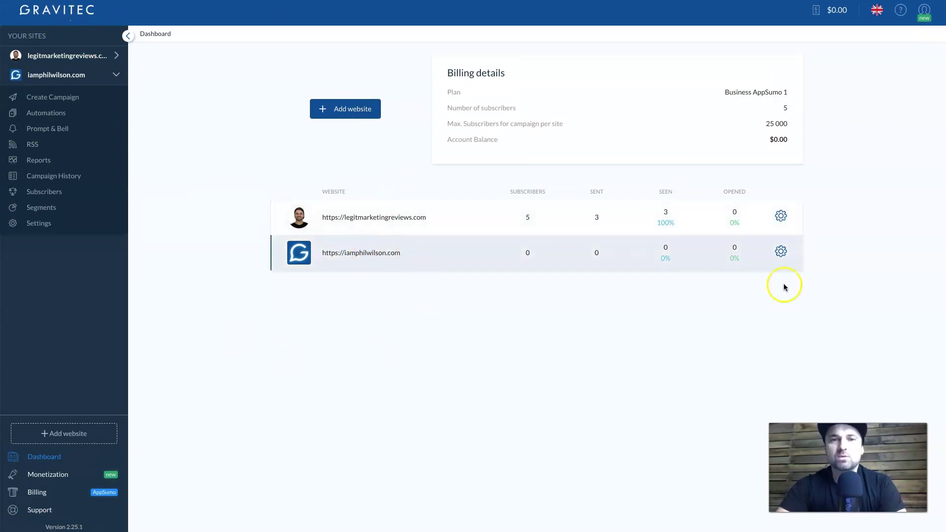
pyautogui.click(782, 253)
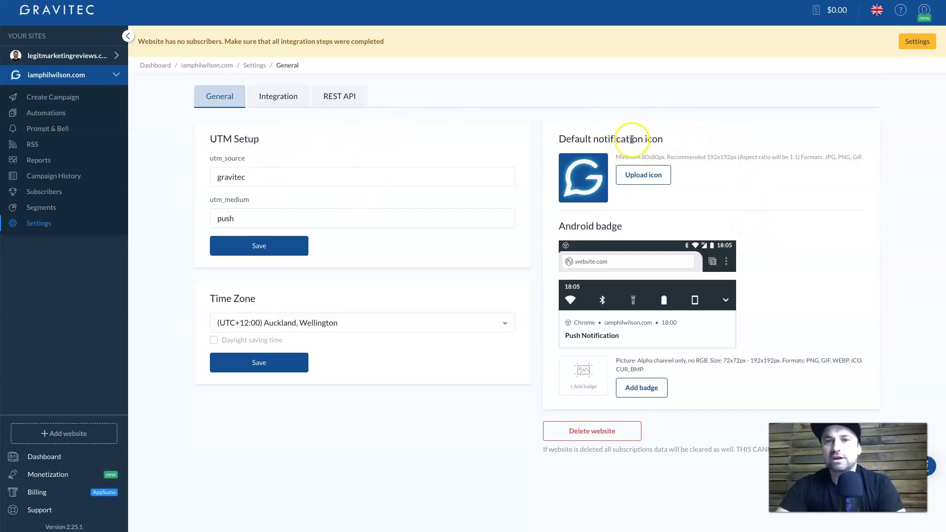
pyautogui.moveTo(565, 139); pyautogui.dragTo(652, 137)
pyautogui.click(652, 137)
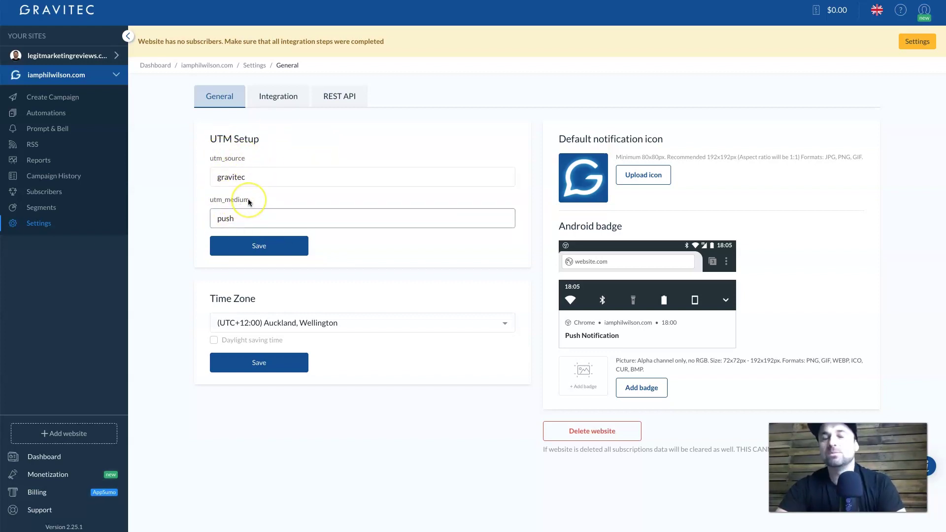
pyautogui.click(280, 176)
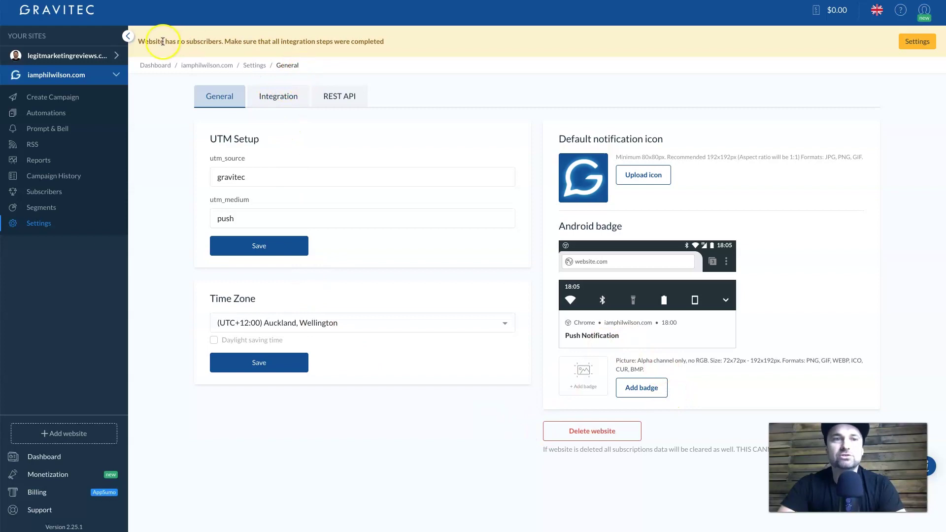
pyautogui.moveTo(140, 41); pyautogui.dragTo(250, 42)
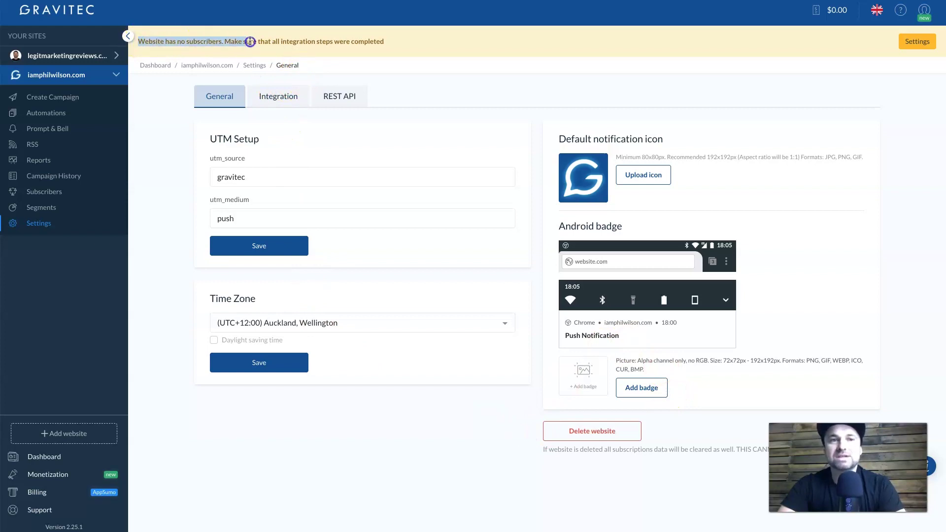
pyautogui.click(279, 39)
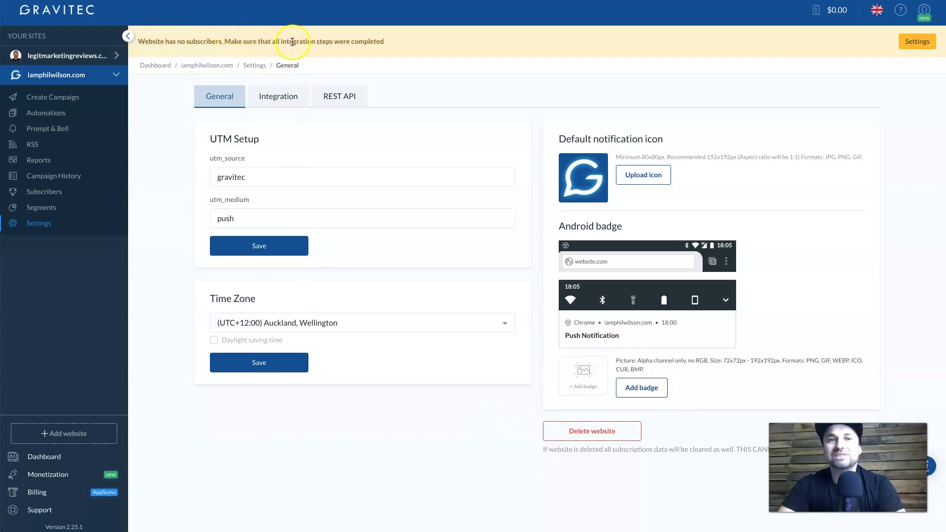
# Verify the WordPress integration by opening the new site in a separate tab, allowing its push notifications and closing that tab
pyautogui.click(905, 40)
pyautogui.click(393, 148)
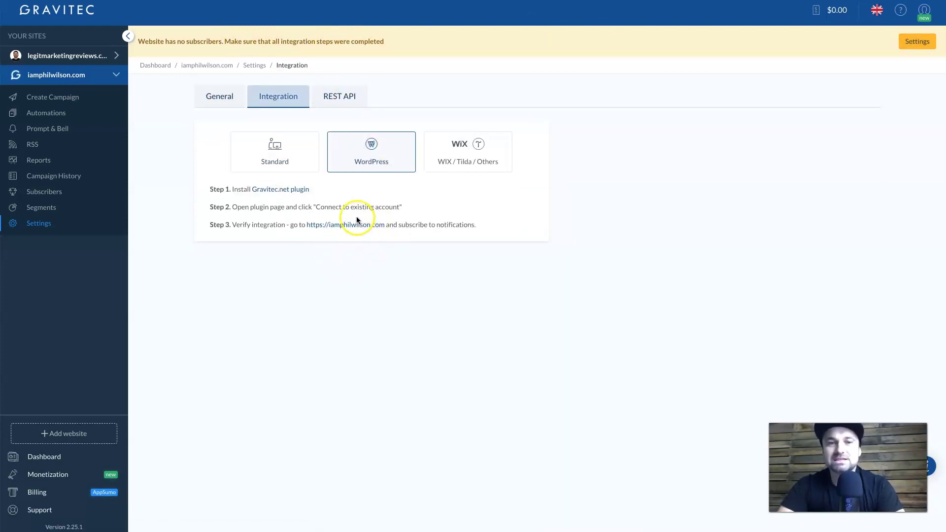
pyautogui.rightClick(353, 231)
pyautogui.click(370, 233)
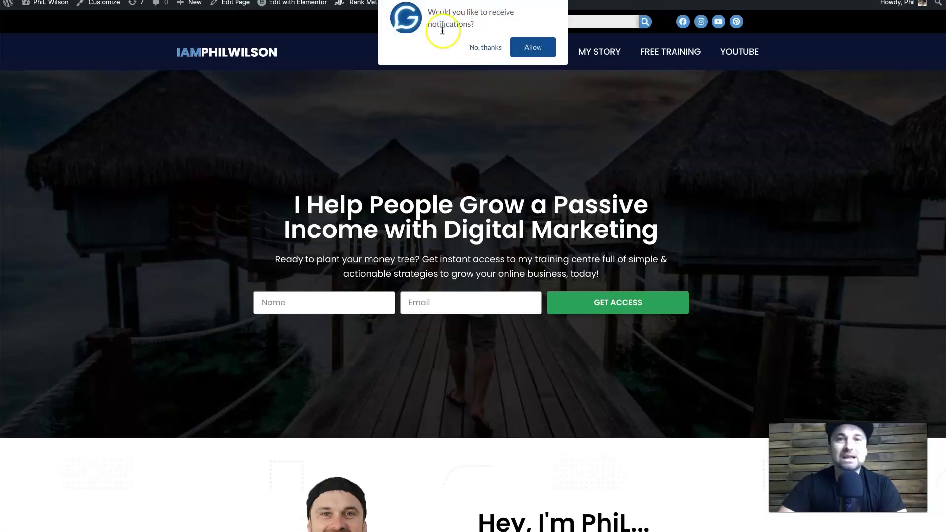
pyautogui.click(541, 50)
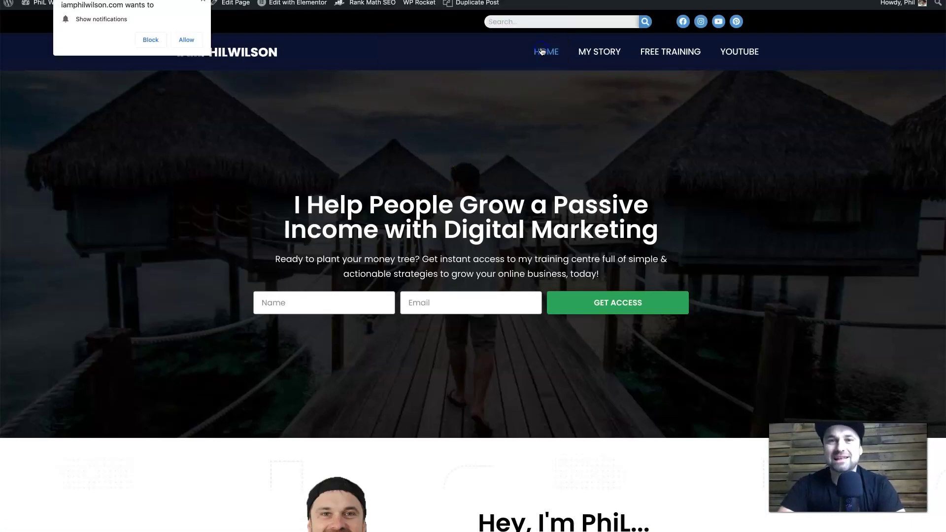
pyautogui.click(188, 38)
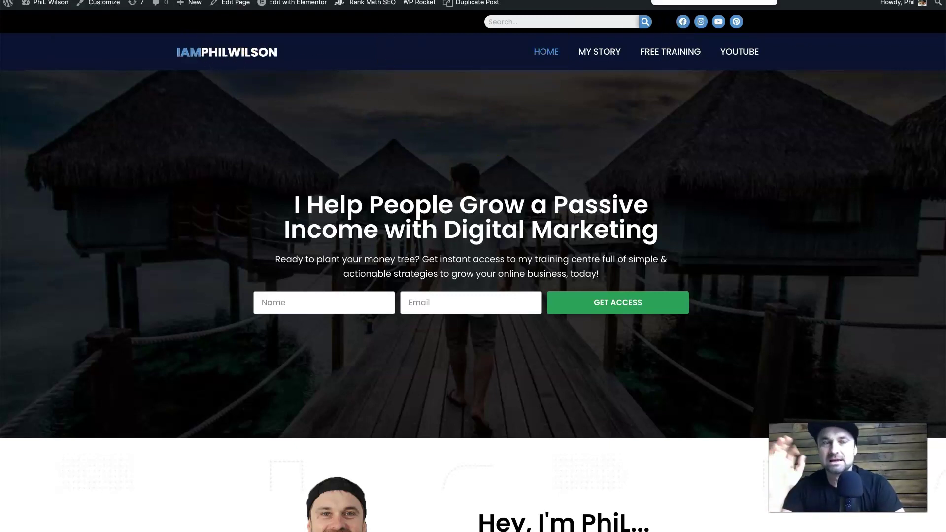
pyautogui.hotkey('ctrl', 'w')
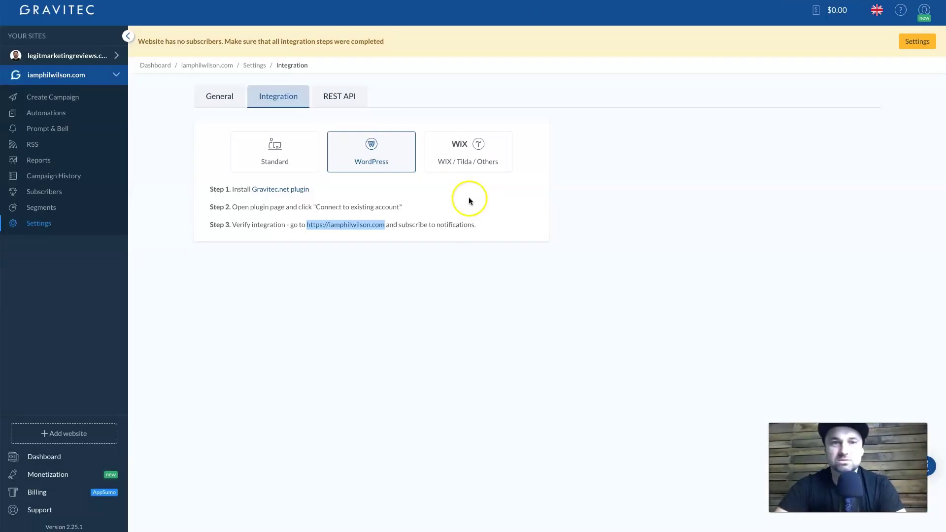
# Open the new site's permission prompt configuration, keep the recommended toast appearance on desktop and choose the recommended bottom location for mobile
pyautogui.click(374, 296)
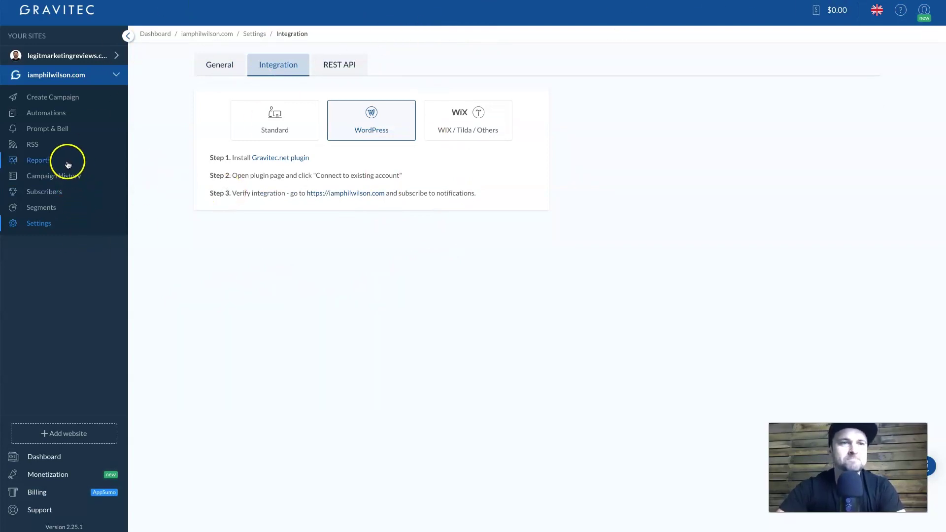
pyautogui.click(44, 133)
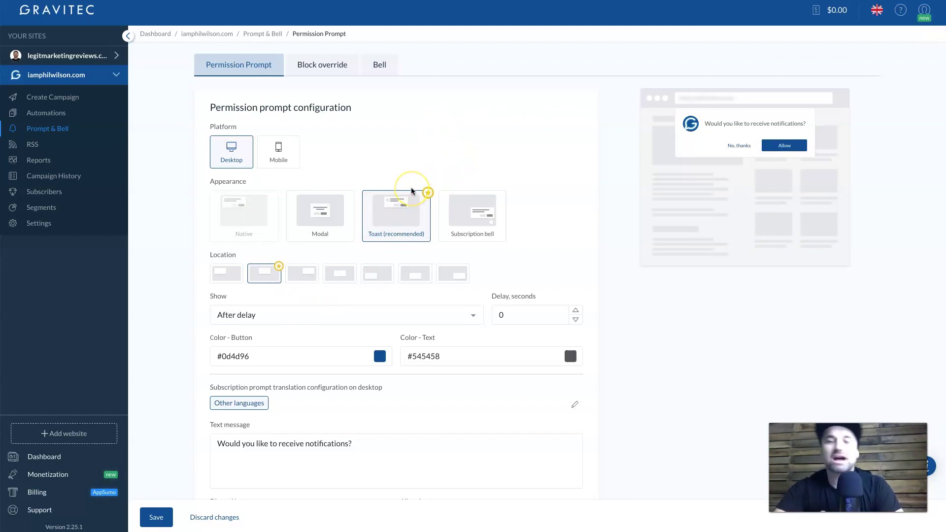
pyautogui.click(401, 222)
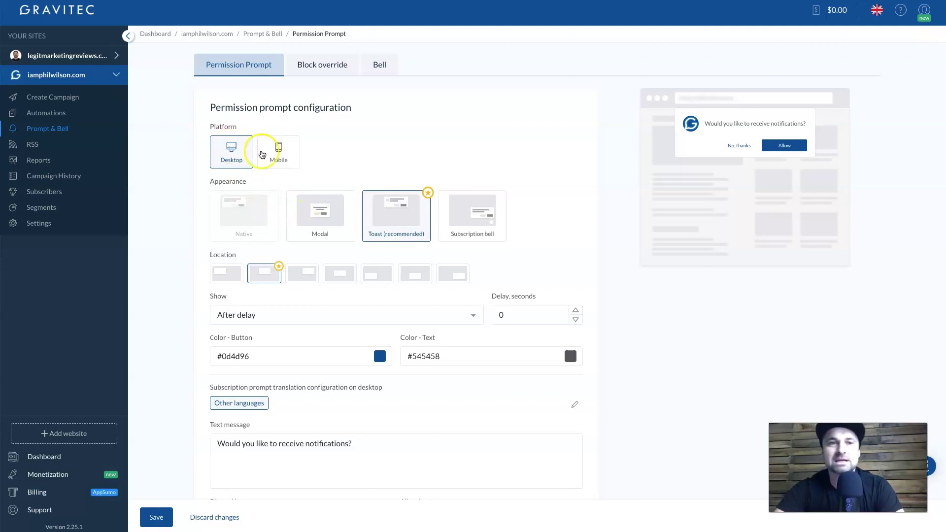
pyautogui.click(294, 158)
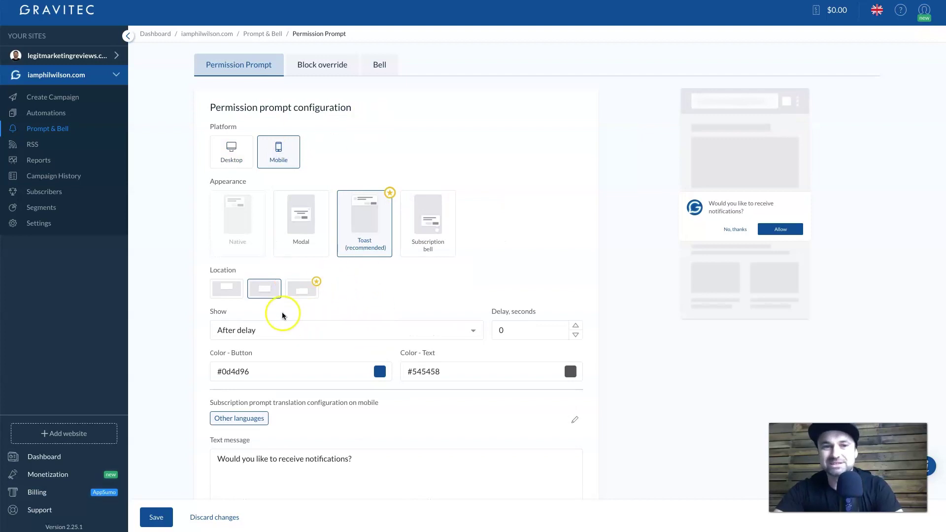
pyautogui.click(312, 294)
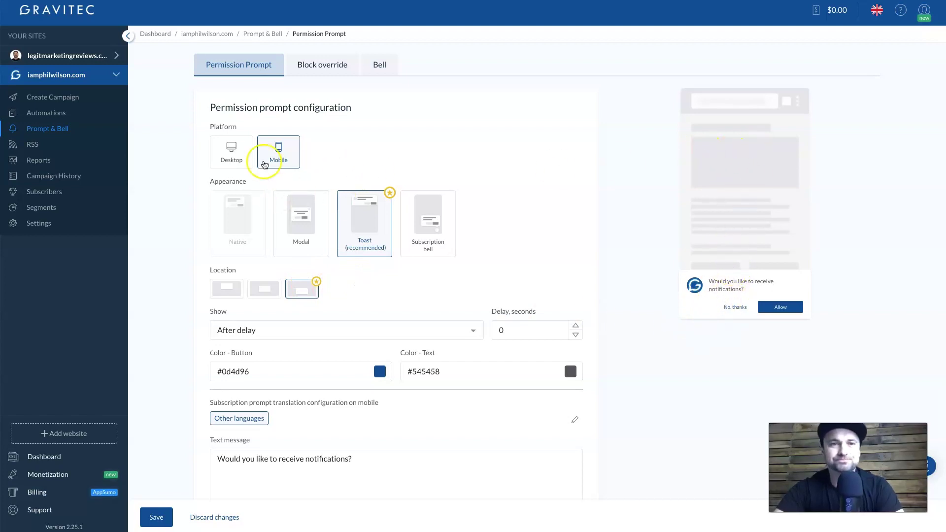
# Set the desktop permission prompt's button color to bright blue #1723ff
pyautogui.click(235, 152)
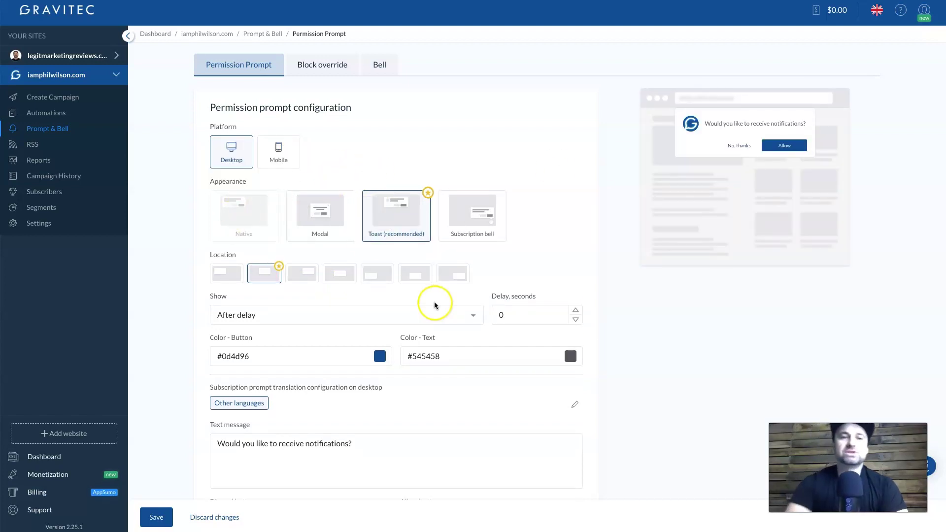
pyautogui.scroll(-1, 434, 302)
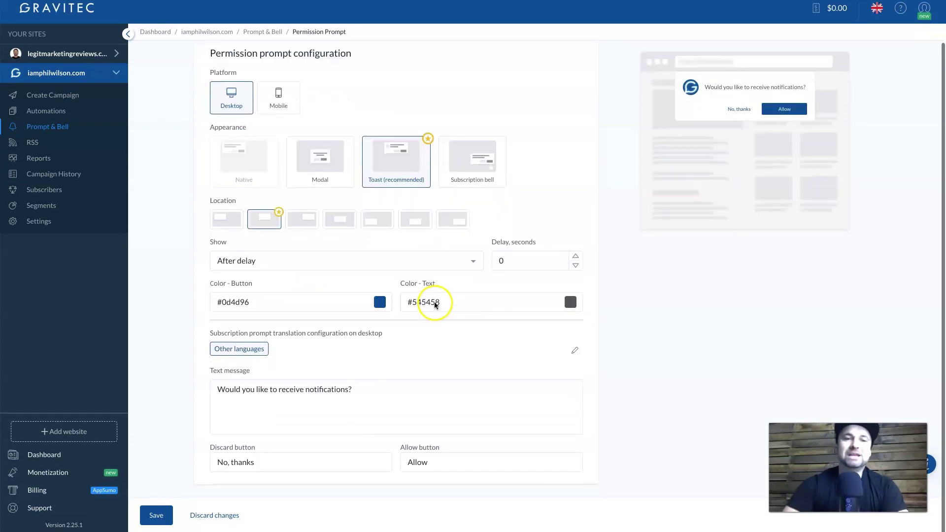
pyautogui.click(380, 308)
pyautogui.click(465, 321)
pyautogui.moveTo(446, 344)
pyautogui.mouseDown()
pyautogui.moveTo(450, 327)
pyautogui.moveTo(344, 376)
pyautogui.moveTo(391, 374)
pyautogui.moveTo(434, 356)
pyautogui.mouseUp()
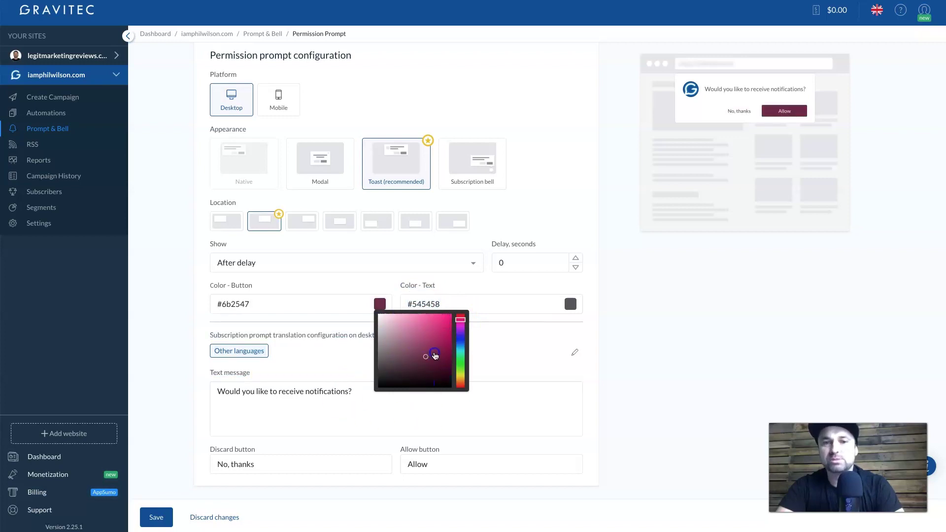
pyautogui.click(463, 337)
pyautogui.click(444, 330)
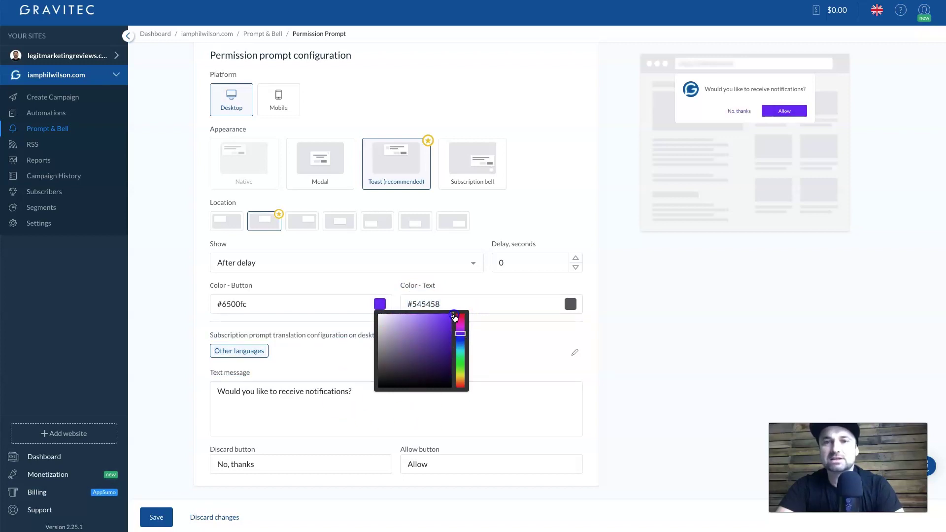
pyautogui.click(460, 341)
pyautogui.moveTo(446, 340); pyautogui.dragTo(446, 301)
pyautogui.click(562, 227)
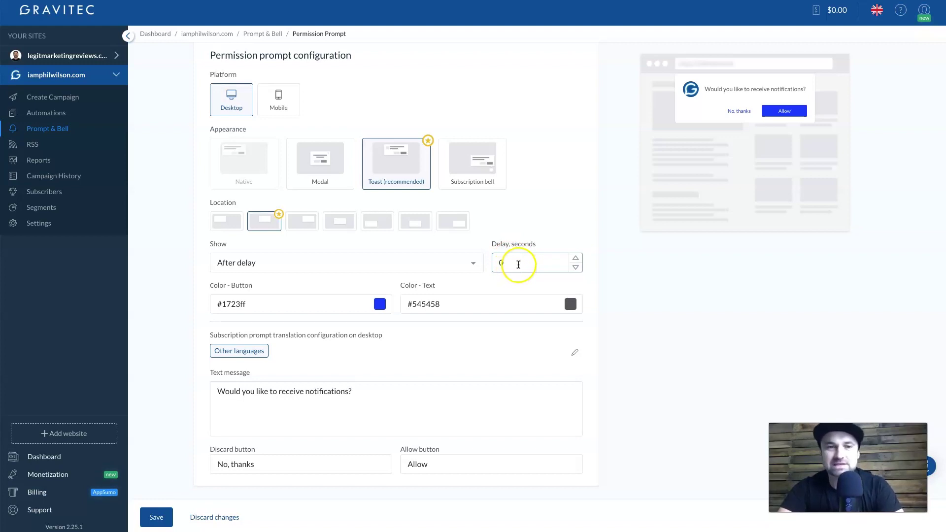
# Replace the desktop prompt's message with "Would you like to keep updated with all the latest posts, deals and discounts?"
pyautogui.tripleClick(284, 393)
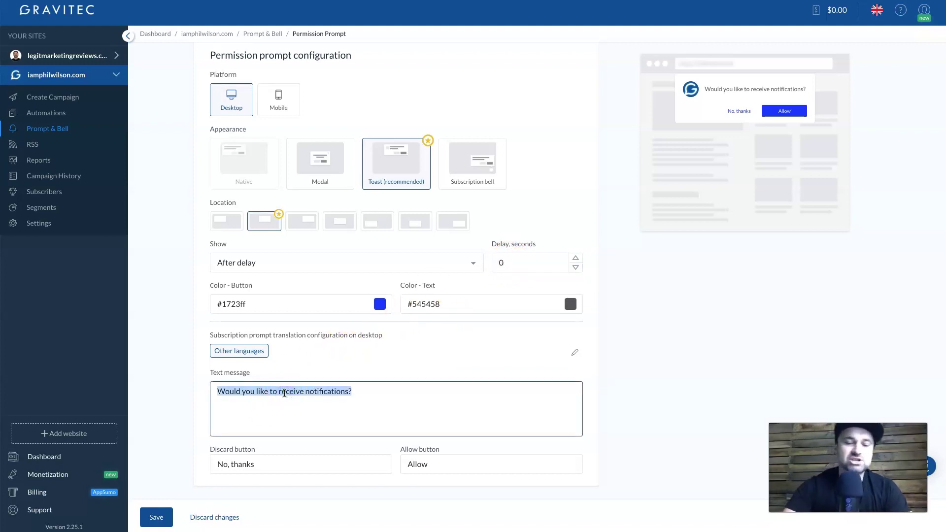
pyautogui.write('Woul')
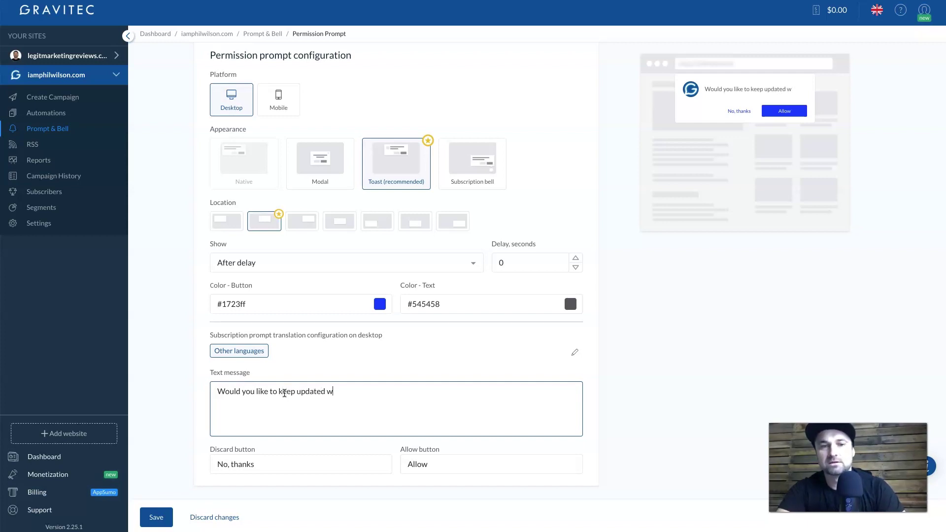
pyautogui.write('the latest posts, deals and discounts?')
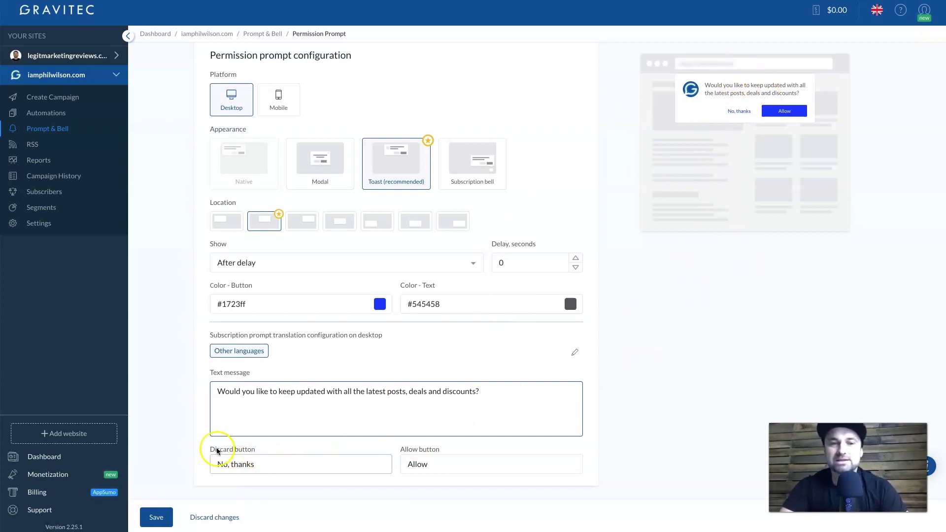
# Label the desktop prompt's allow button "Yes Please!" and its discard button "Not today"
pyautogui.doubleClick(438, 463)
pyautogui.write('Yes Please!')
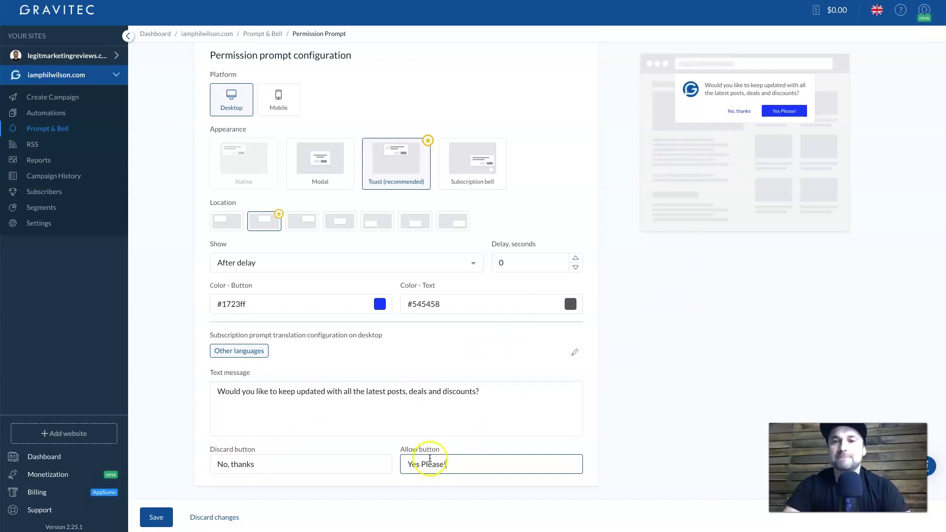
pyautogui.tripleClick(244, 464)
pyautogui.write('Not')
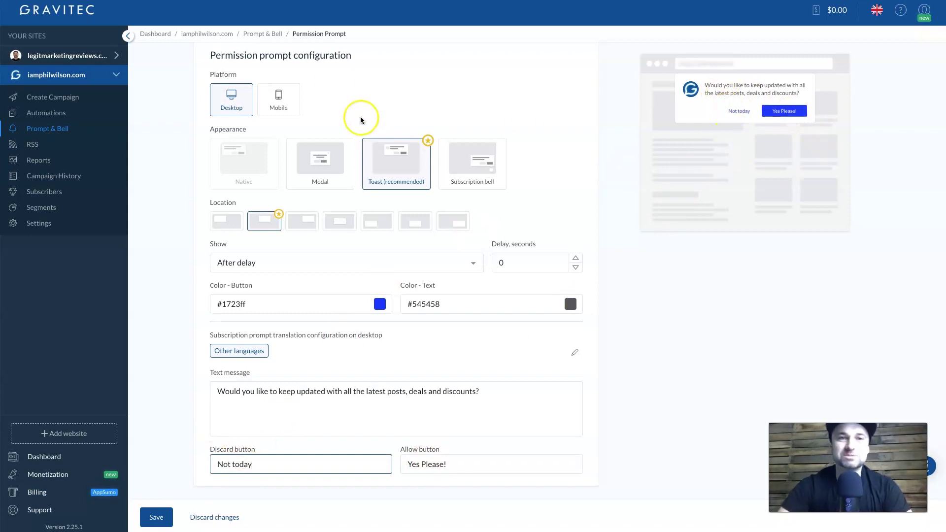
pyautogui.scroll(2, 360, 120)
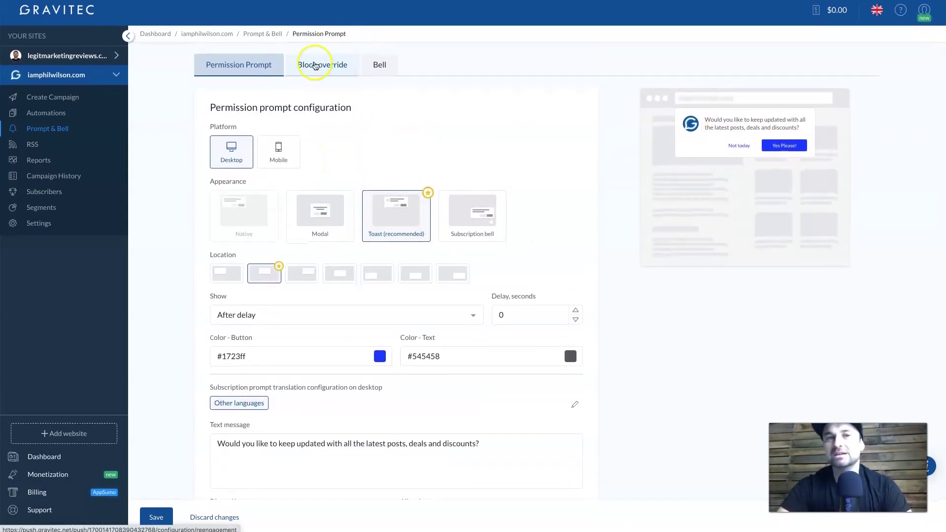
# Copy the desktop prompt's message text and use it to replace the mobile prompt's message
pyautogui.scroll(-2, 442, 131)
pyautogui.scroll(2, 442, 131)
pyautogui.scroll(-2, 442, 132)
pyautogui.tripleClick(336, 385)
pyautogui.hotkey('ctrl', 'c')
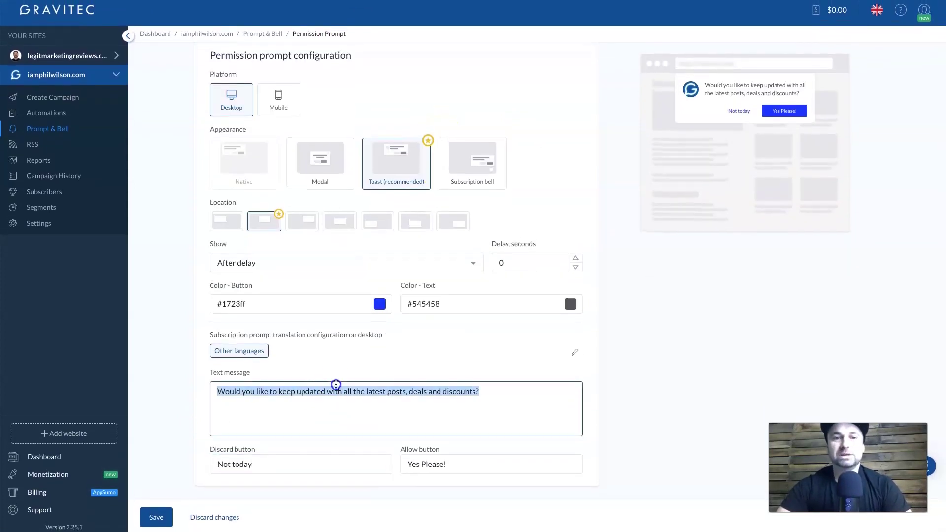
pyautogui.click(278, 101)
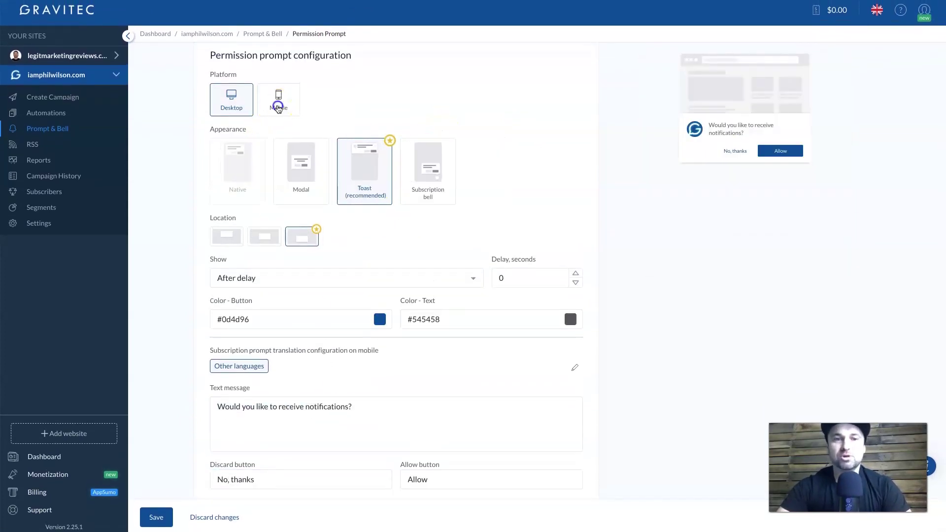
pyautogui.tripleClick(291, 399)
pyautogui.hotkey('ctrl', 'v')
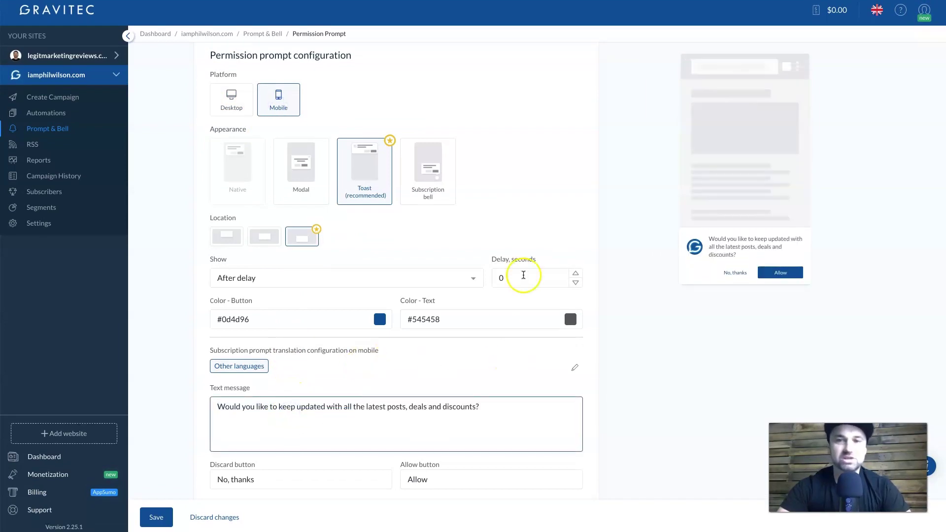
pyautogui.scroll(2, 565, 271)
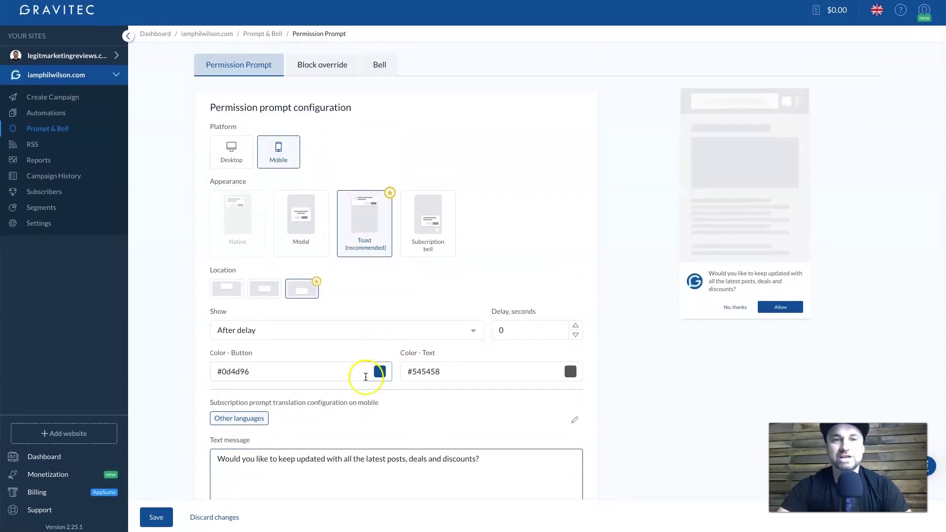
# Return to the desktop prompt settings and save the permission prompt configuration
pyautogui.moveTo(219, 239)
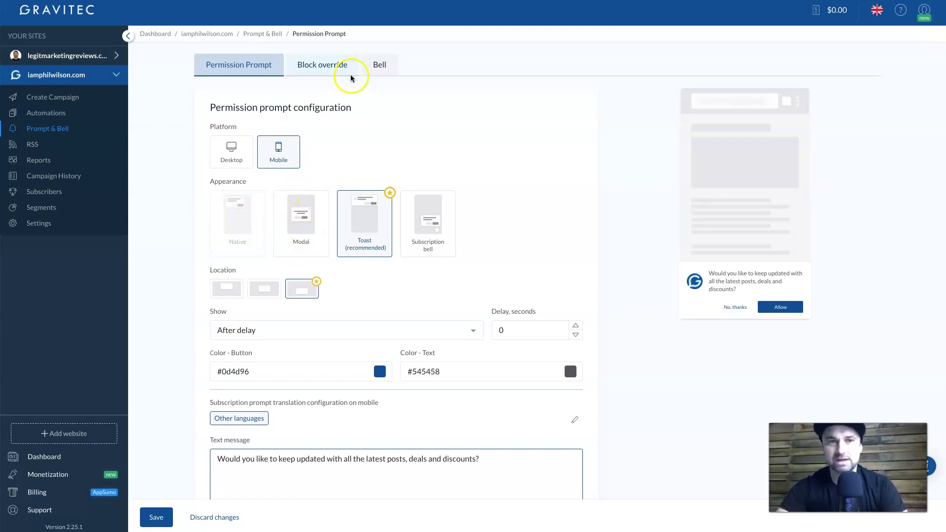
pyautogui.click(244, 152)
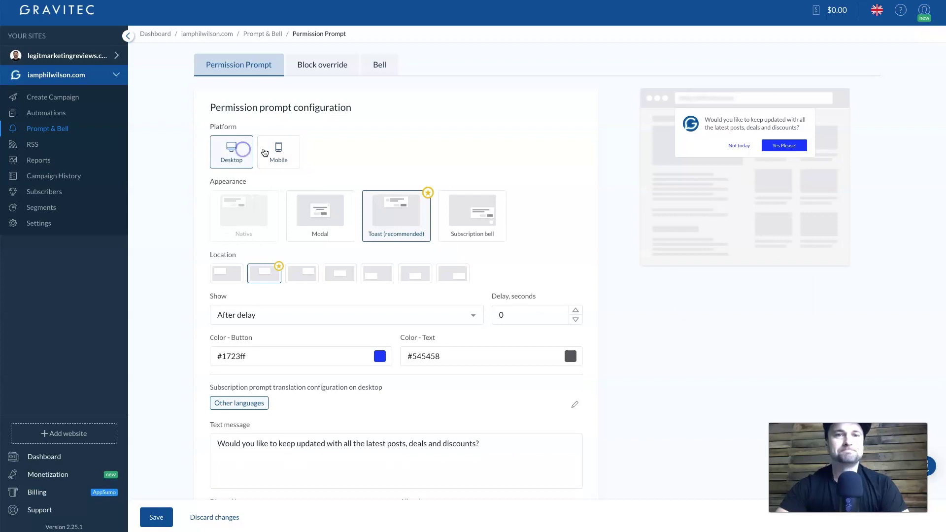
pyautogui.scroll(-1, 281, 317)
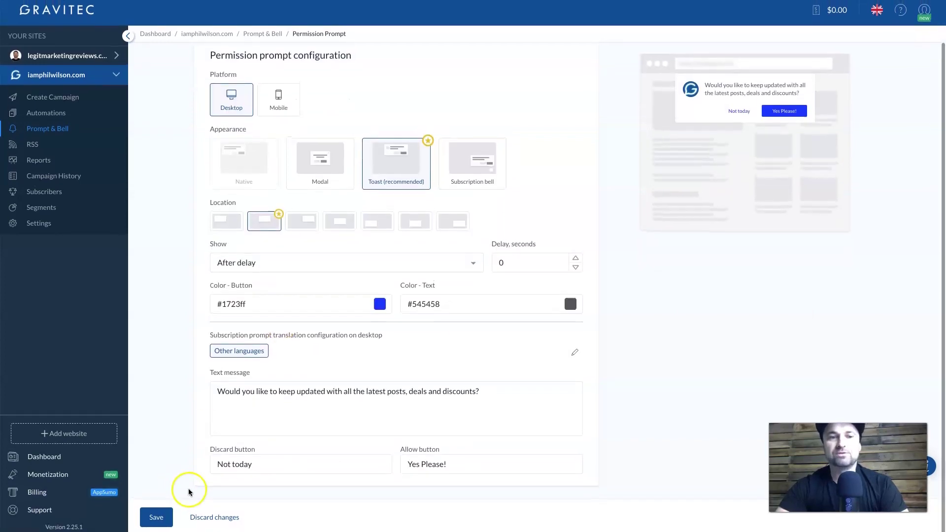
pyautogui.click(158, 515)
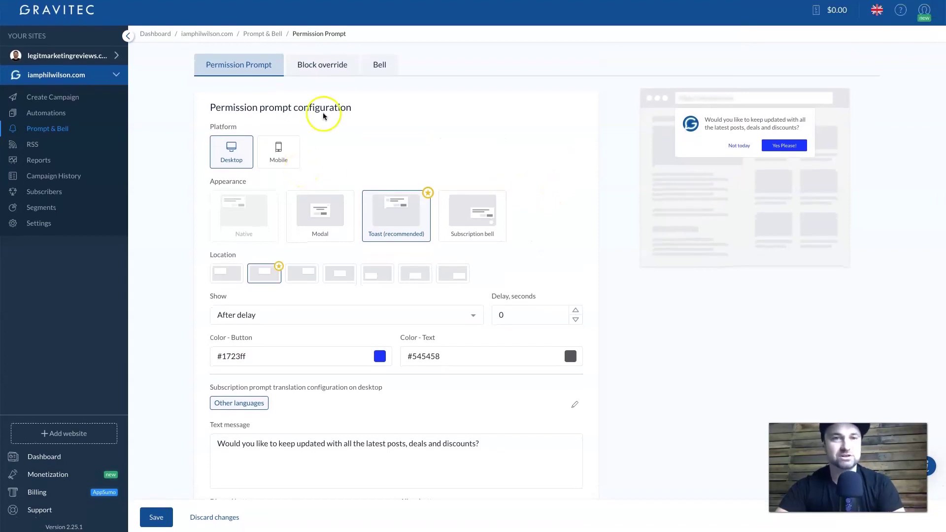
# Open the block override settings and set the unblock subscription widget's color to red #ff0000
pyautogui.click(337, 68)
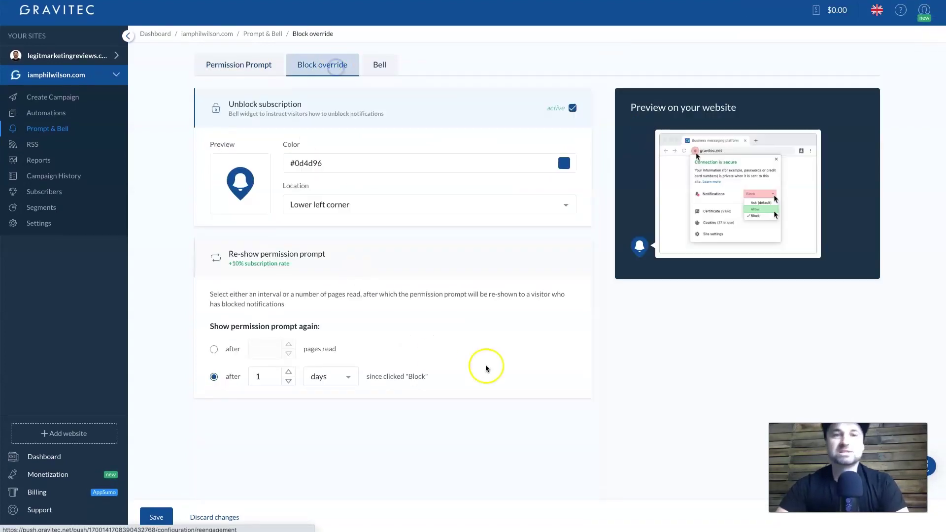
pyautogui.click(565, 163)
pyautogui.moveTo(640, 185); pyautogui.dragTo(646, 171)
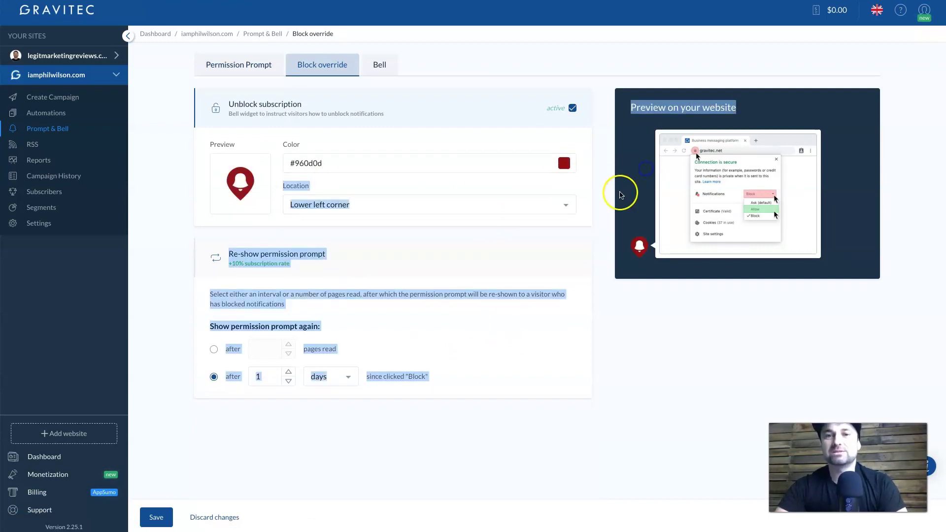
pyautogui.click(564, 163)
pyautogui.click(620, 190)
pyautogui.moveTo(620, 190); pyautogui.dragTo(635, 174)
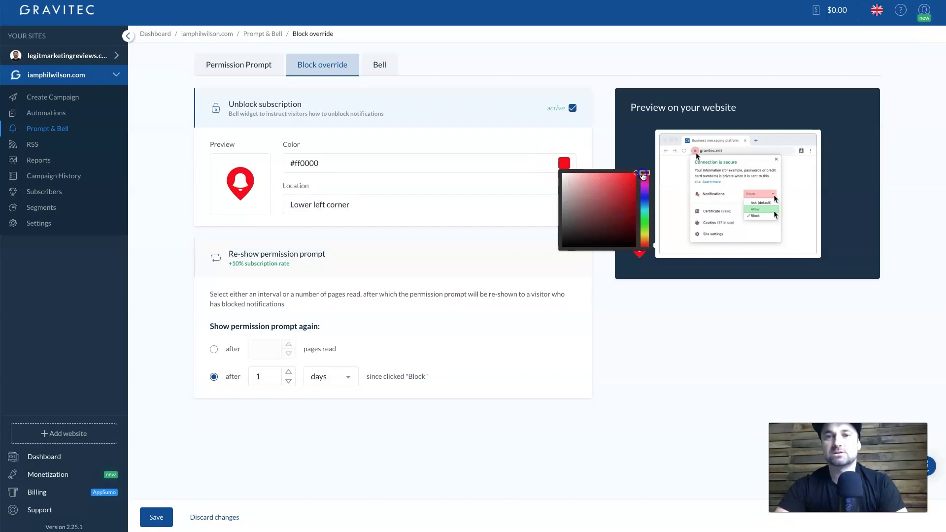
pyautogui.click(564, 163)
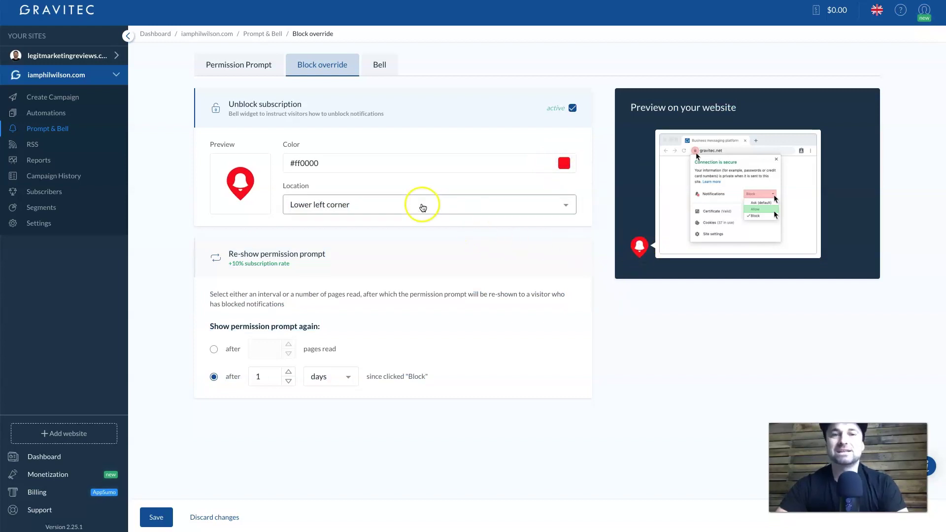
# Keep the unblock widget in the lower left corner and review the options for re-showing the permission prompt
pyautogui.click(423, 204)
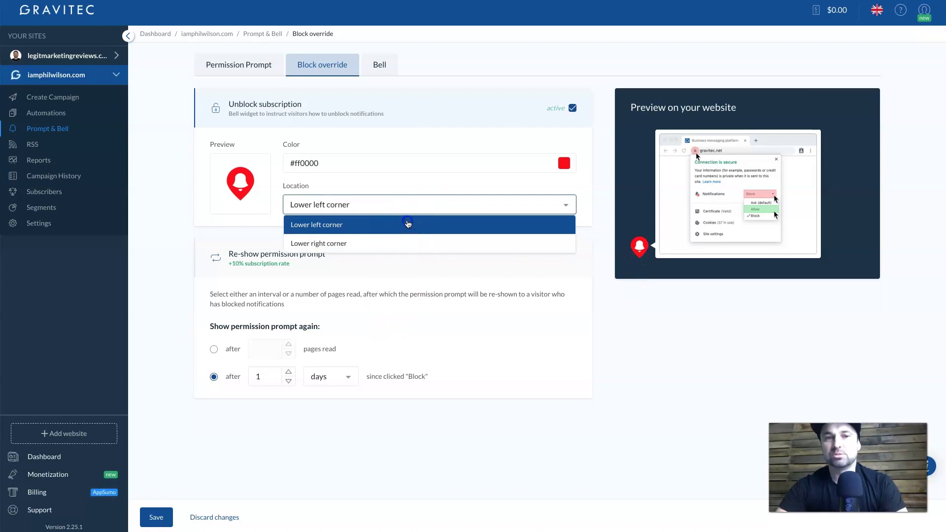
pyautogui.click(407, 224)
pyautogui.click(466, 252)
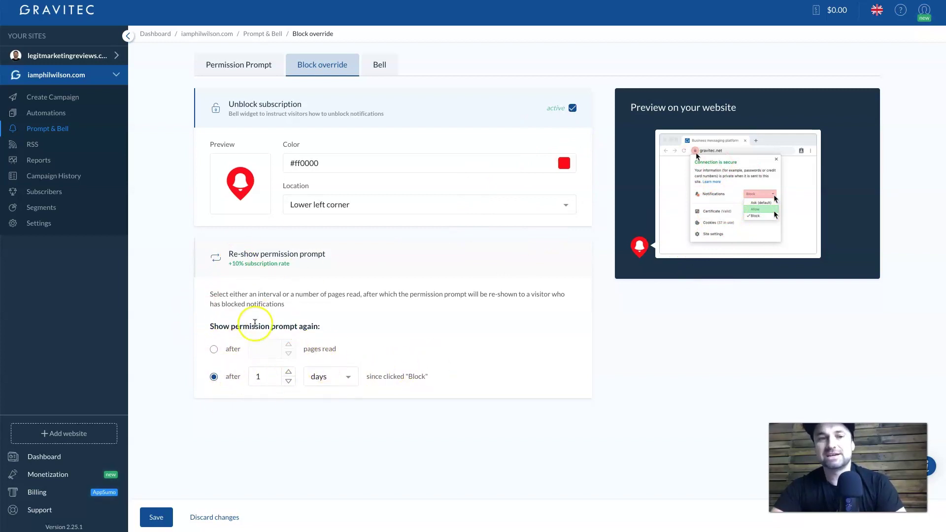
pyautogui.moveTo(228, 265); pyautogui.dragTo(298, 266)
pyautogui.click(298, 266)
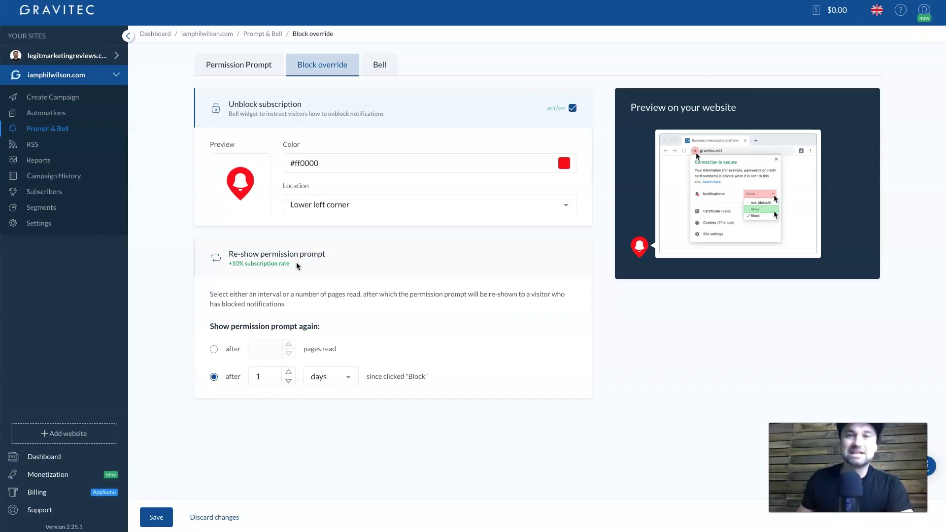
pyautogui.moveTo(296, 264); pyautogui.dragTo(226, 267)
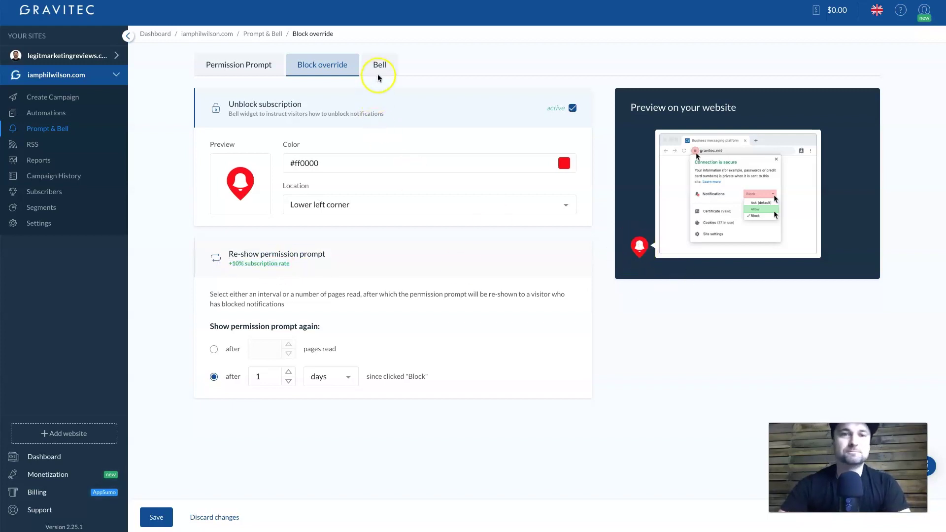
# Open the Bell configurator, preview Push Inbox by switching it on and off again, and save the Bell configuration
pyautogui.click(382, 64)
pyautogui.click(564, 228)
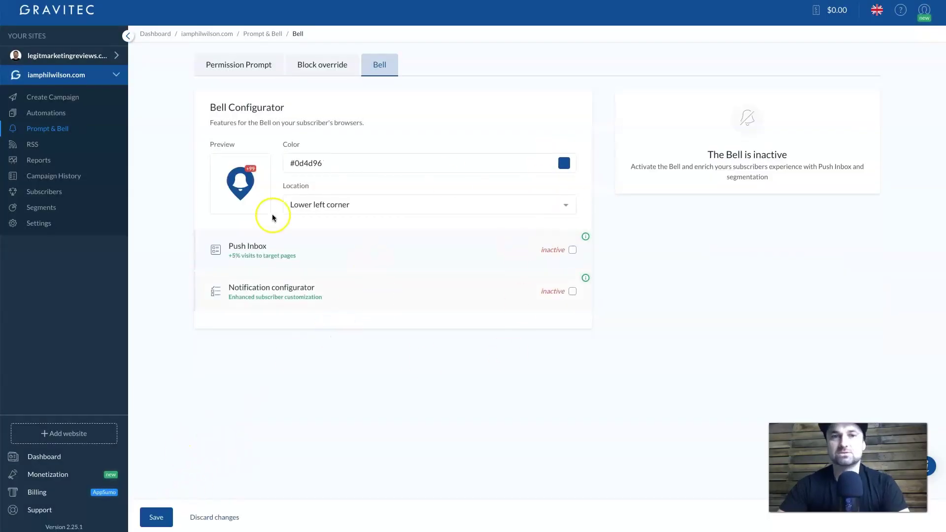
pyautogui.click(572, 251)
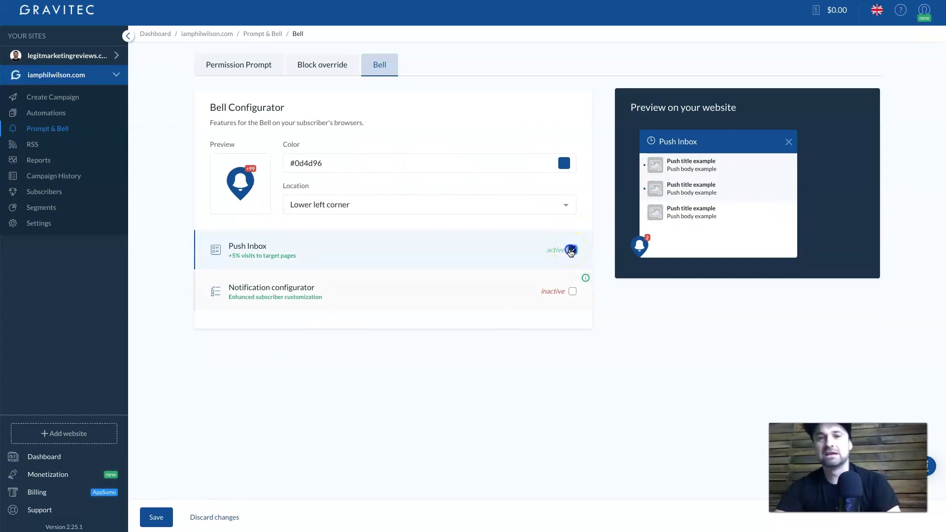
pyautogui.click(572, 251)
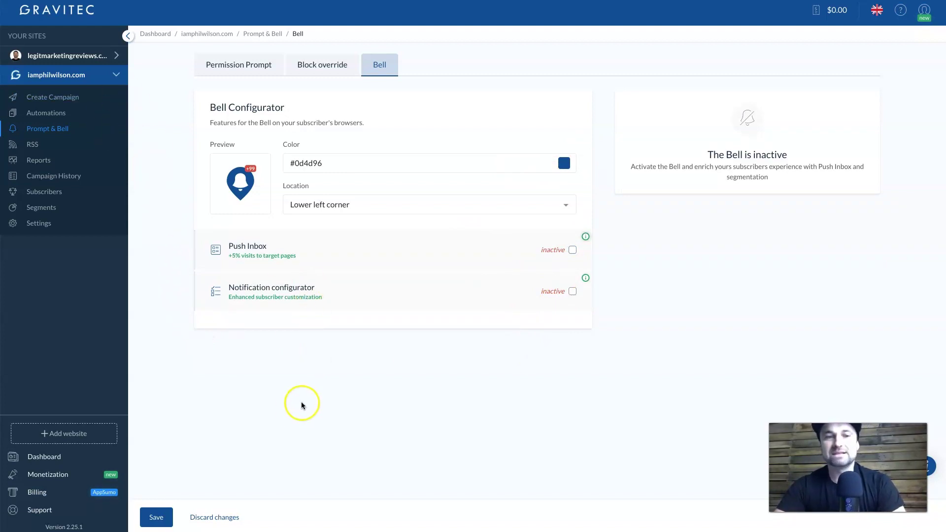
pyautogui.click(150, 515)
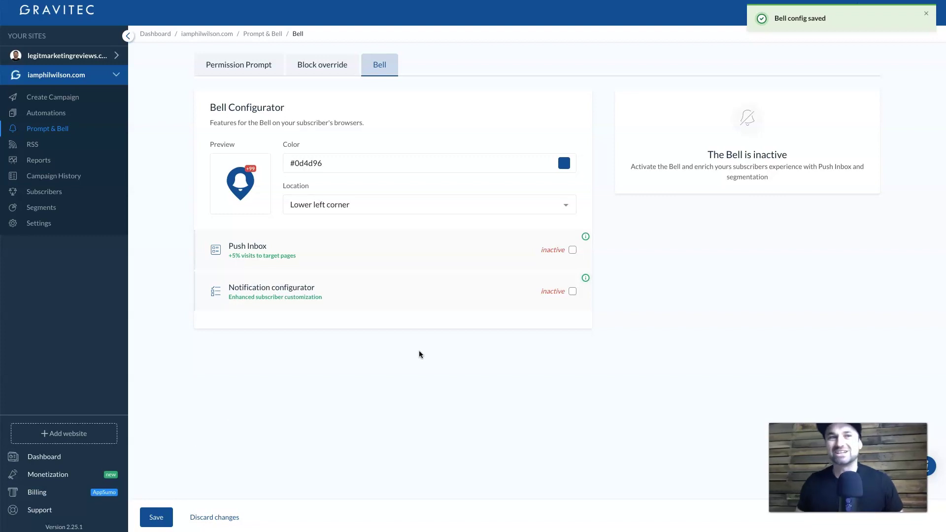
# View the site's subscription report and open the form for creating a campaign
pyautogui.click(306, 160)
pyautogui.click(96, 203)
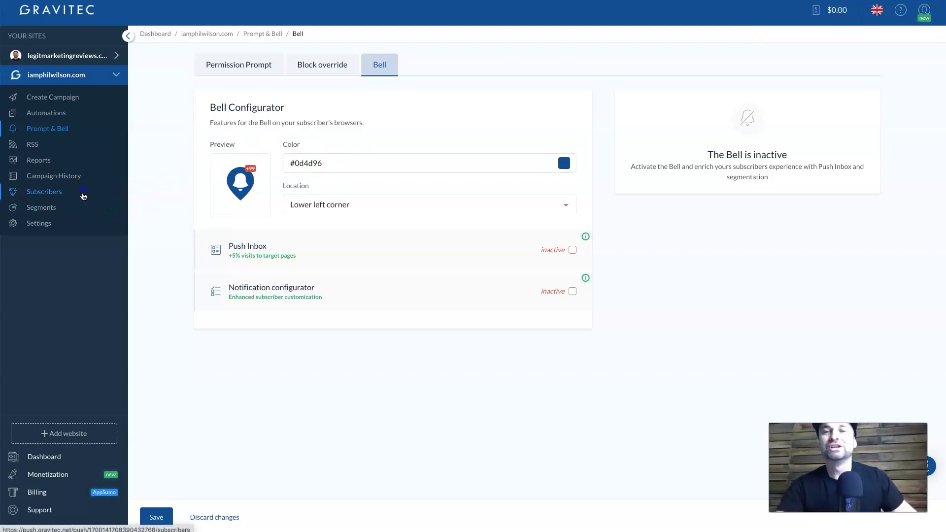
pyautogui.click(83, 195)
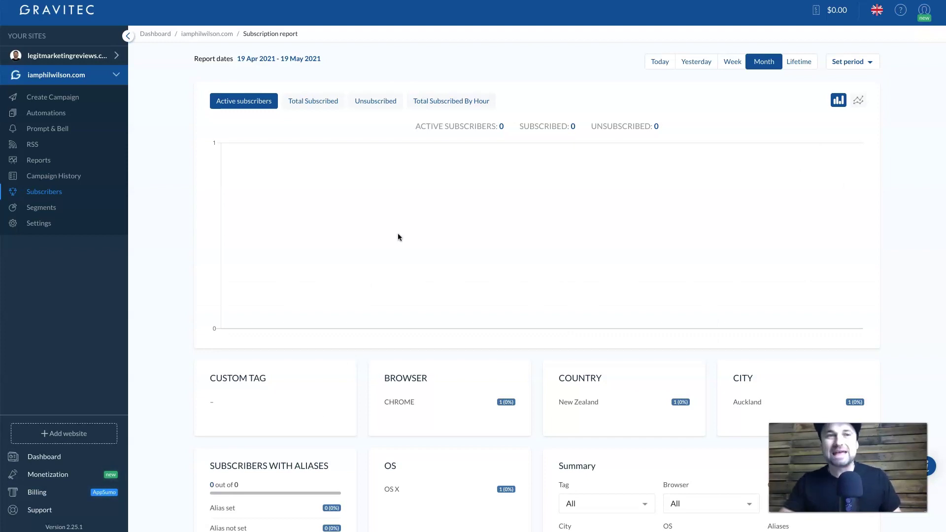
pyautogui.click(50, 99)
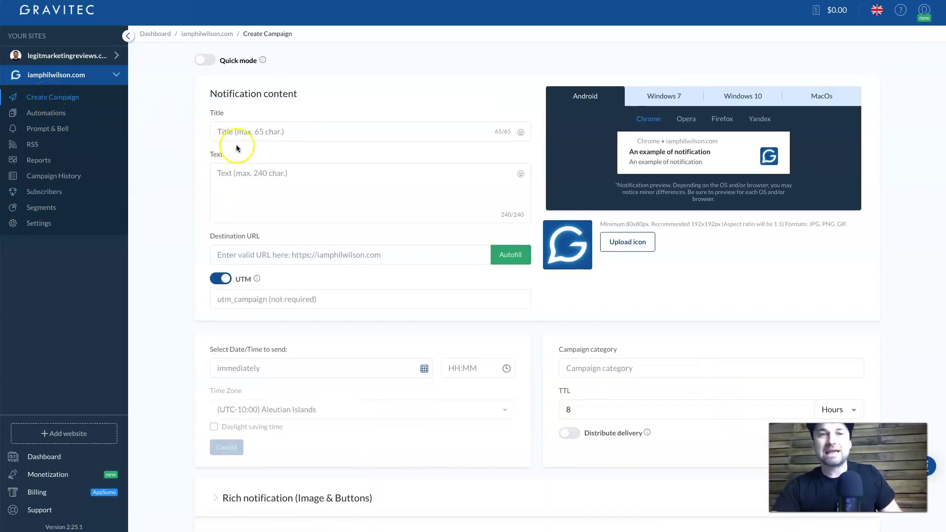